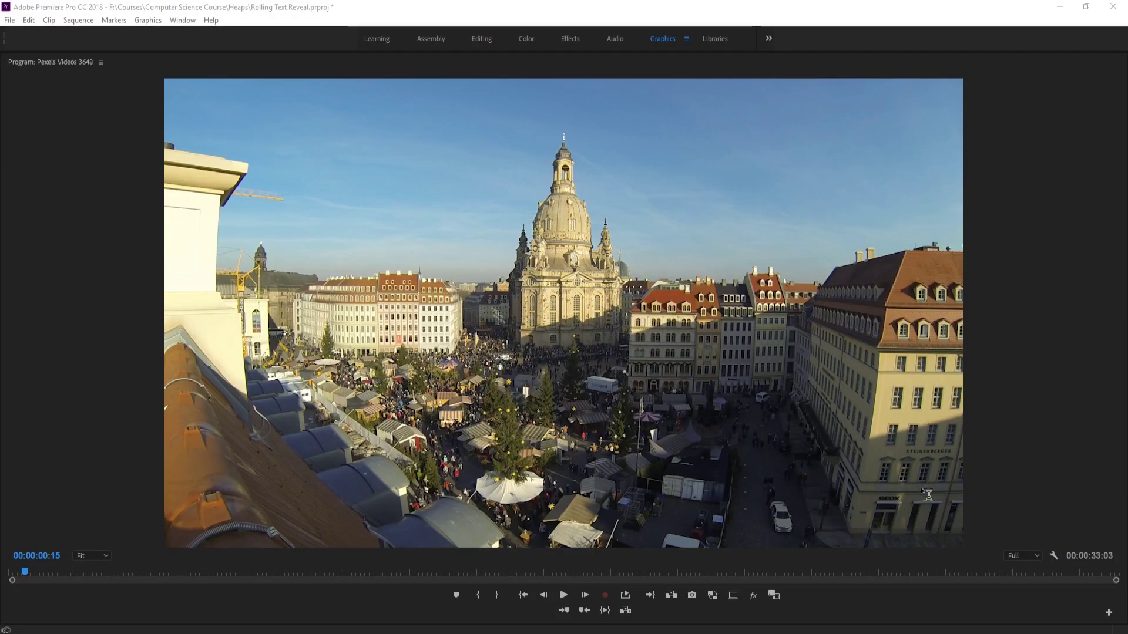
- Preview the finished 'Roma, Italy 2018' roll-up title, replaying the reveal several times
left_click(568, 595)
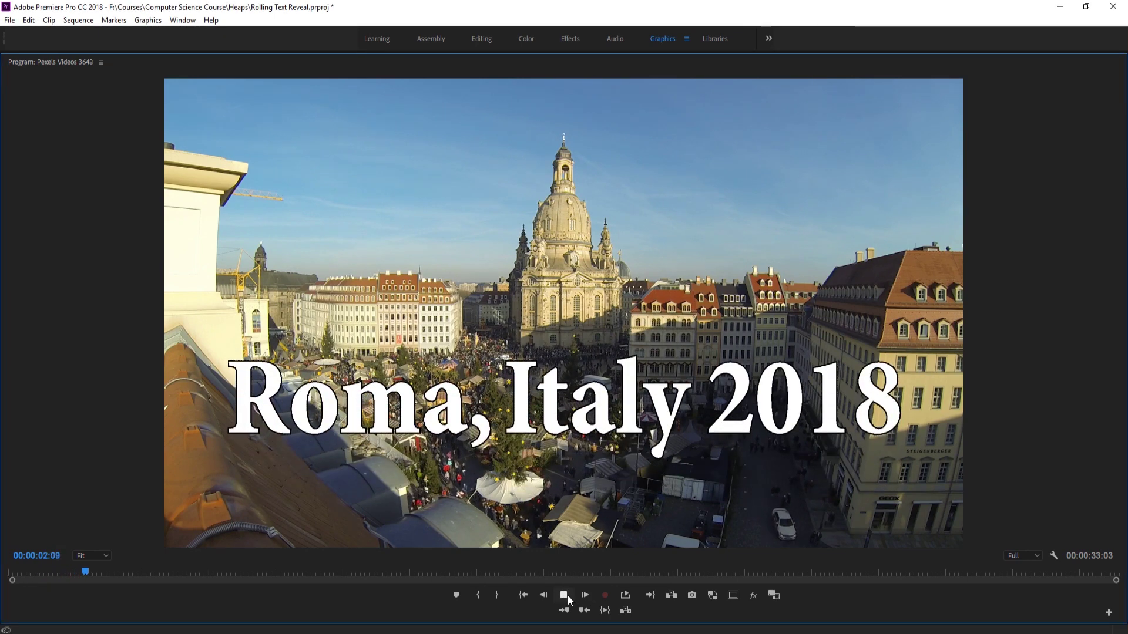
left_click(568, 595)
left_click_drag(100, 574, 20, 575)
key("space")
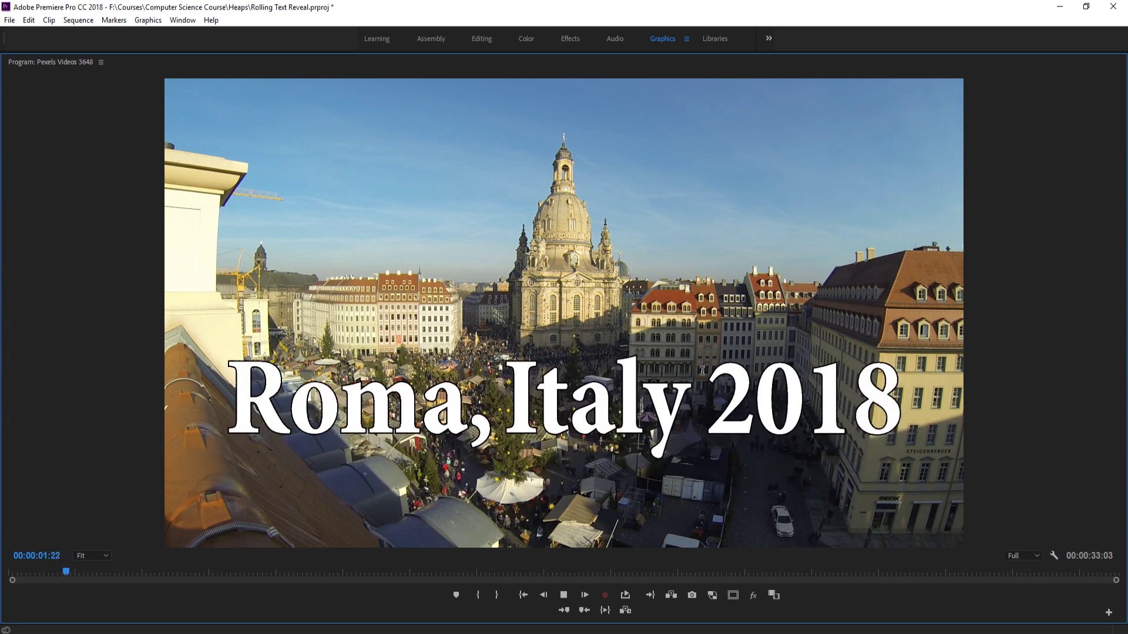
key("space")
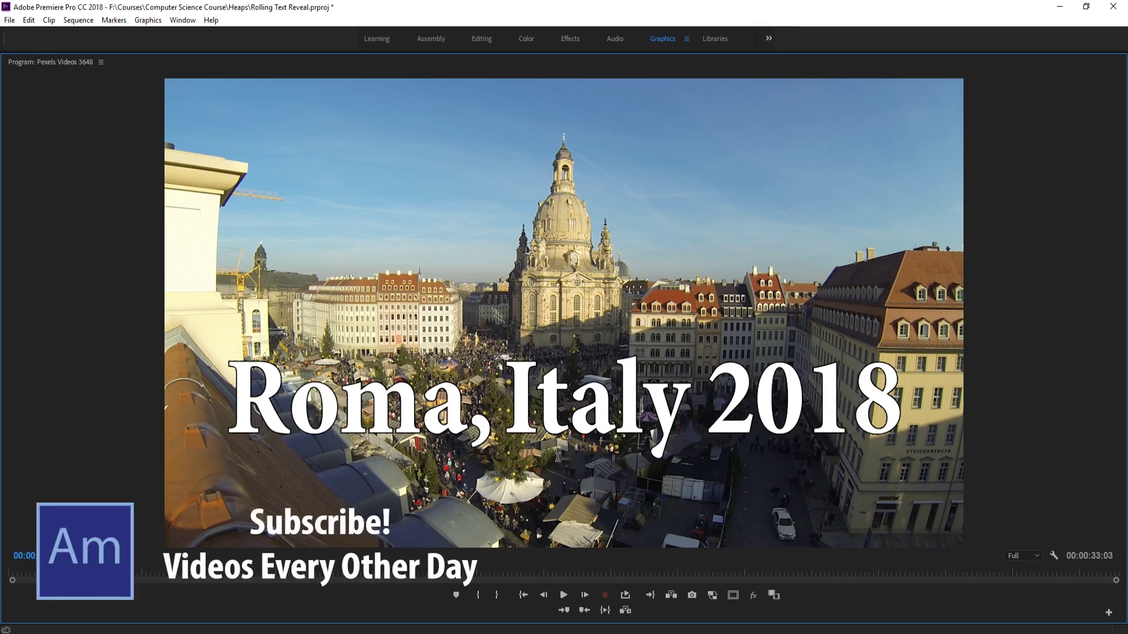
- Restore the workspace, delete the three title clips on V2–V4, and rewind to the start
key("grave")
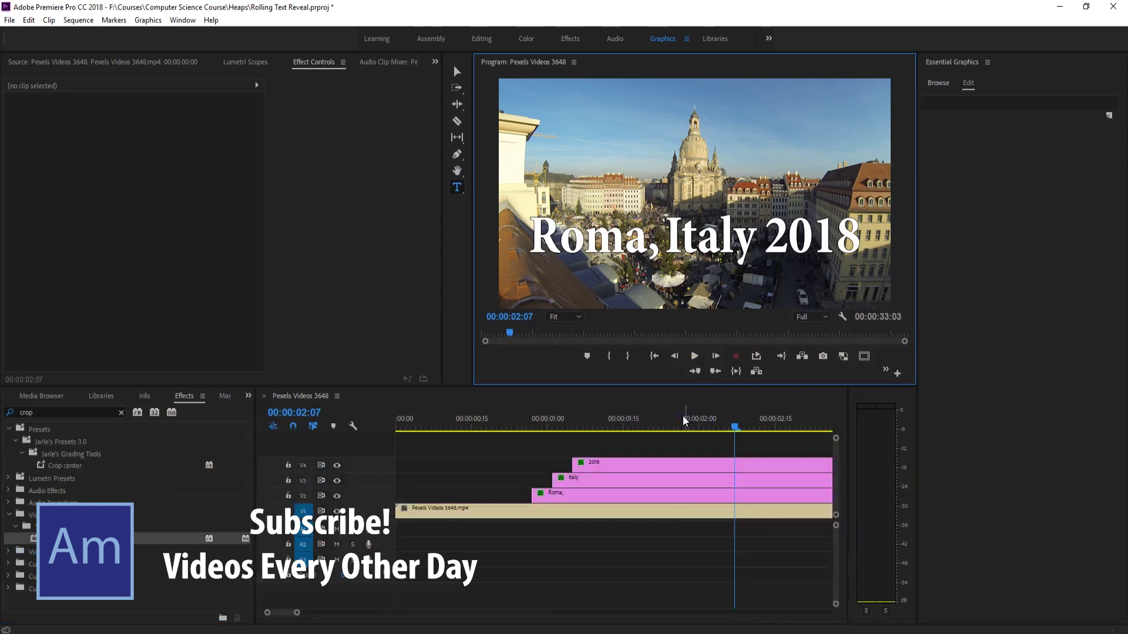
left_click_drag(621, 455, 587, 498)
key("Delete")
left_click_drag(460, 438, 414, 420)
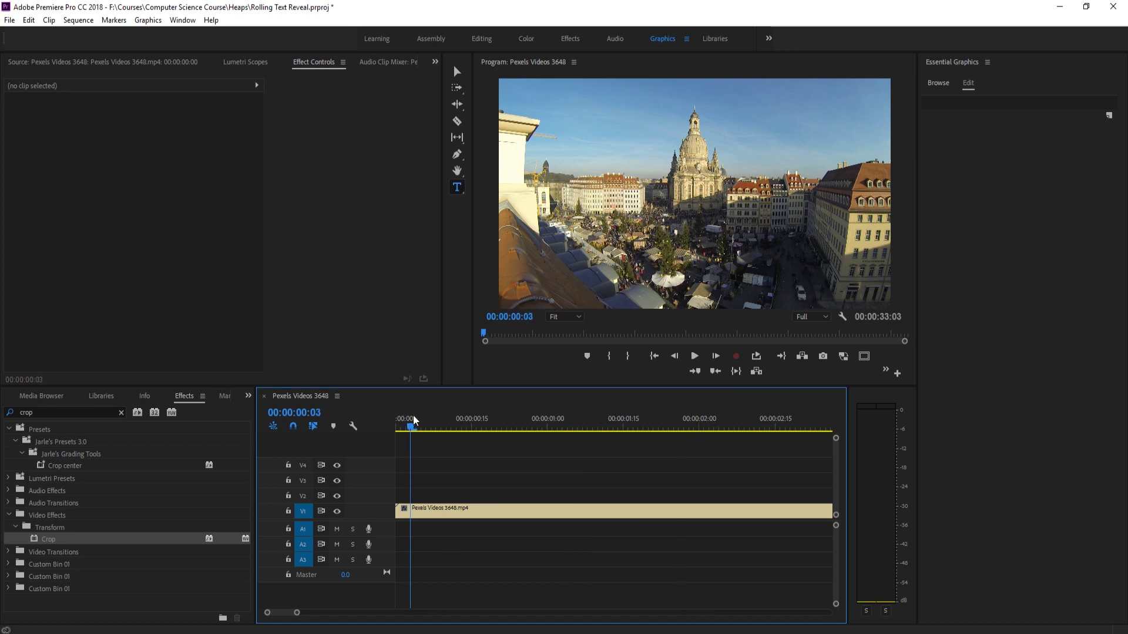
- Add a 'Roma' text box over the footage and nudge it slightly left and down
left_click(551, 284)
type("Roma")
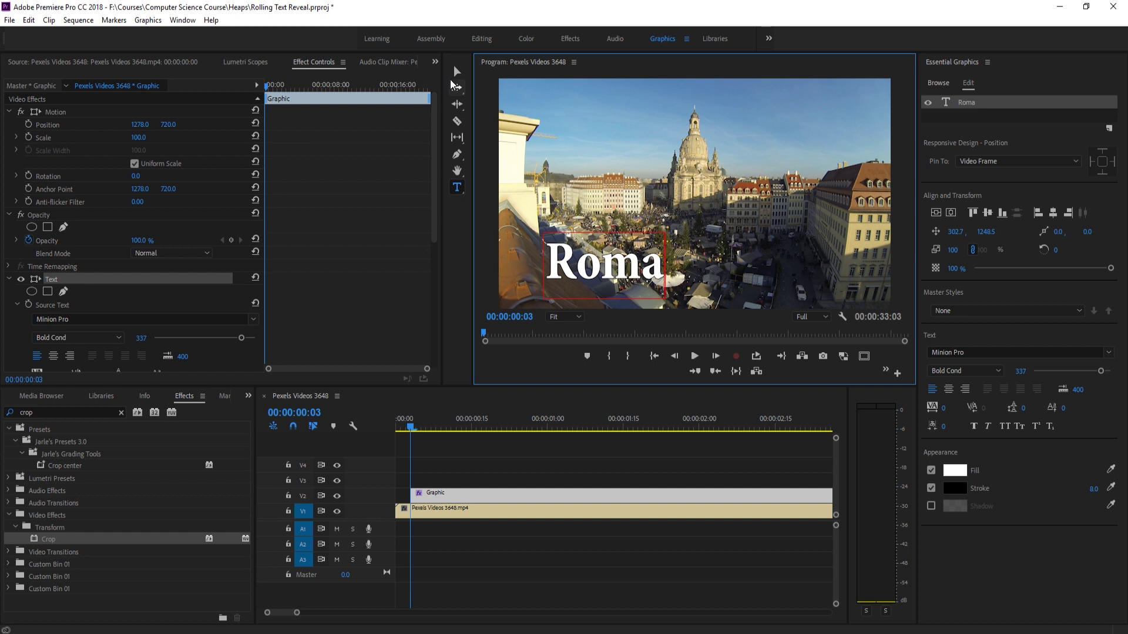
type("v")
left_click_drag(619, 275, 595, 286)
- Extend the text to 'Roma Italy 2018' and shift the title slightly right
double_click(597, 286)
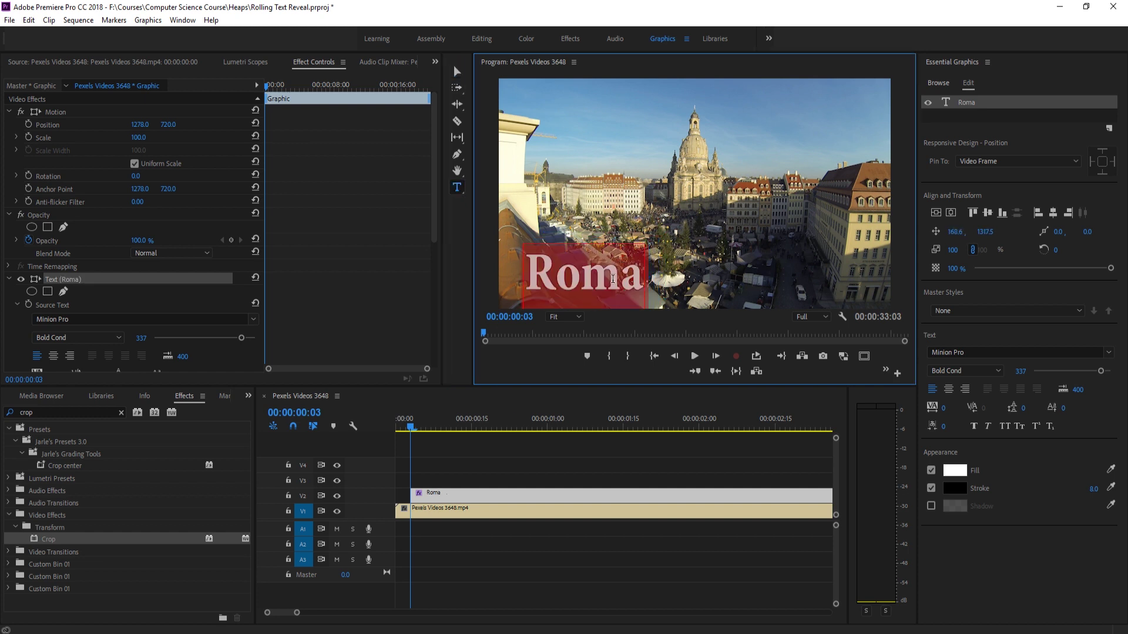
left_click(646, 282)
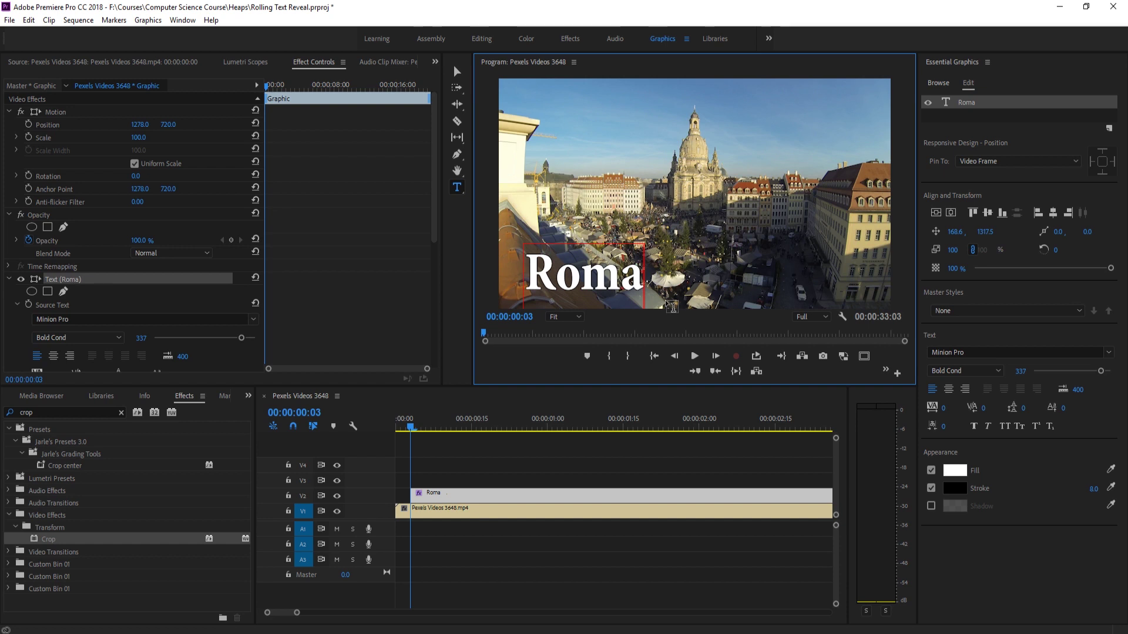
type("Italy 21")
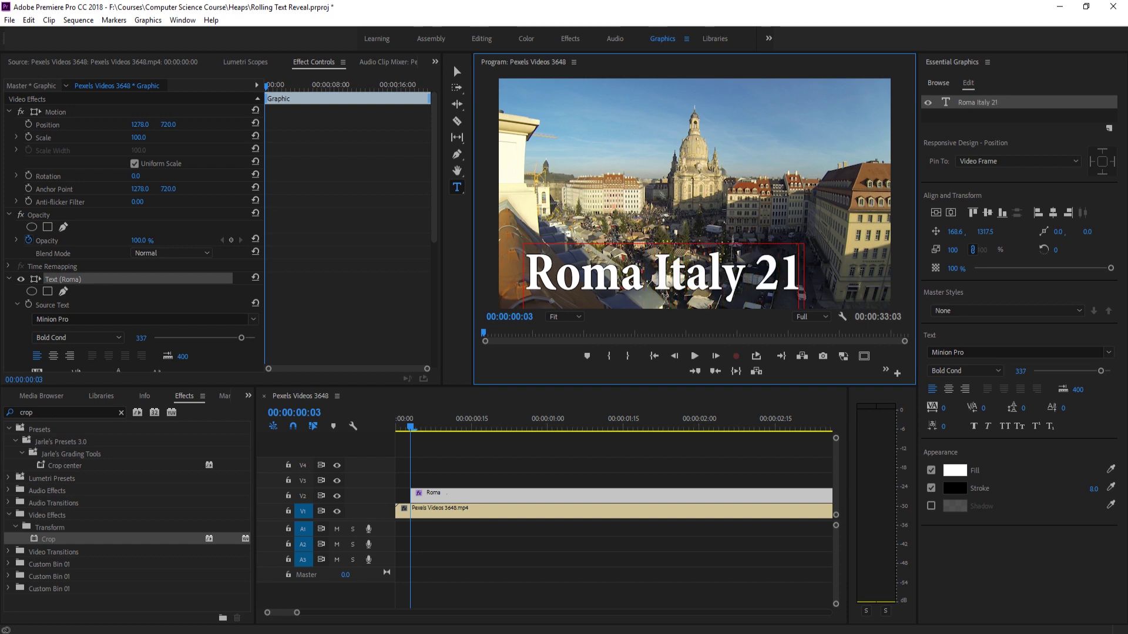
key("BackSpace")
type("018")
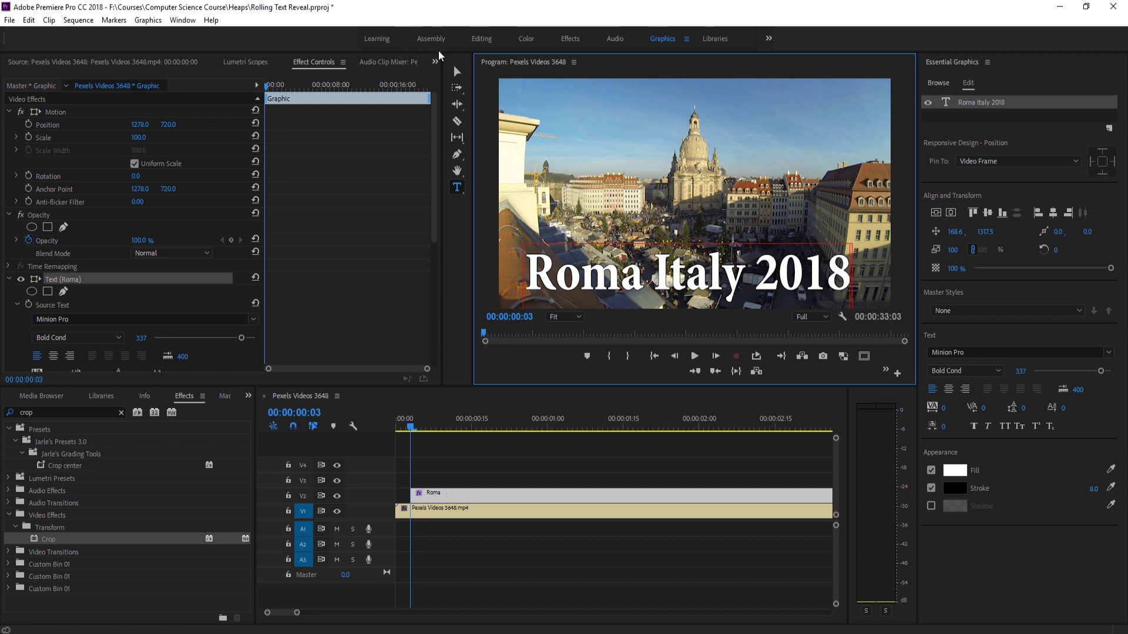
left_click(457, 72)
left_click_drag(736, 288, 745, 285)
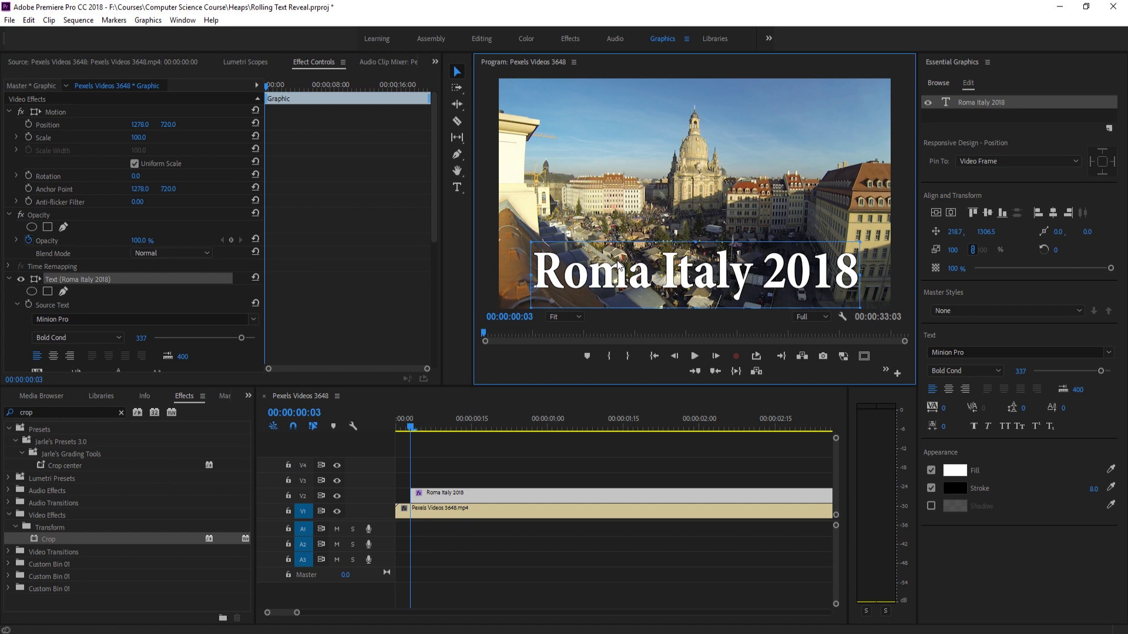
- Try deleting 'Italy 2018' from the title, then undo to restore the full text
key("t")
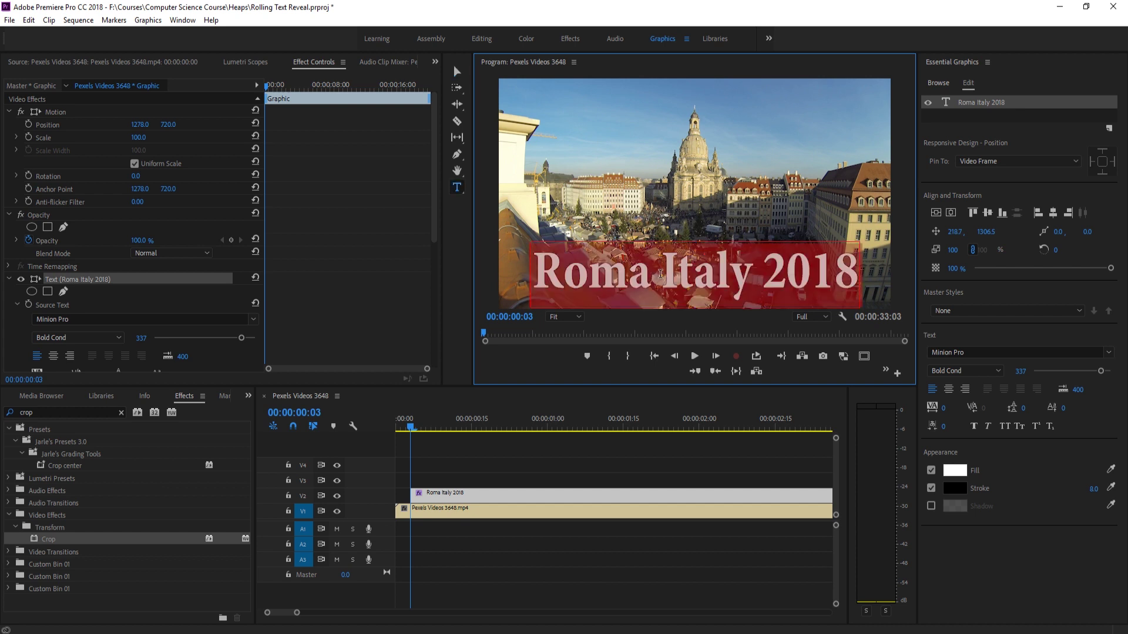
left_click_drag(650, 271, 861, 279)
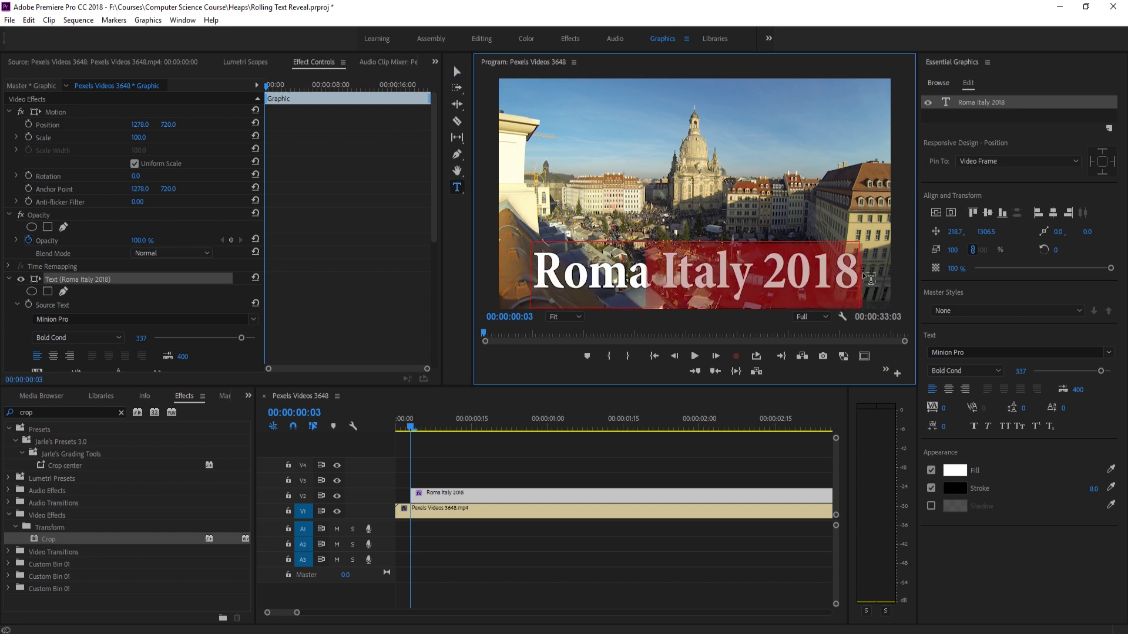
key("BackSpace")
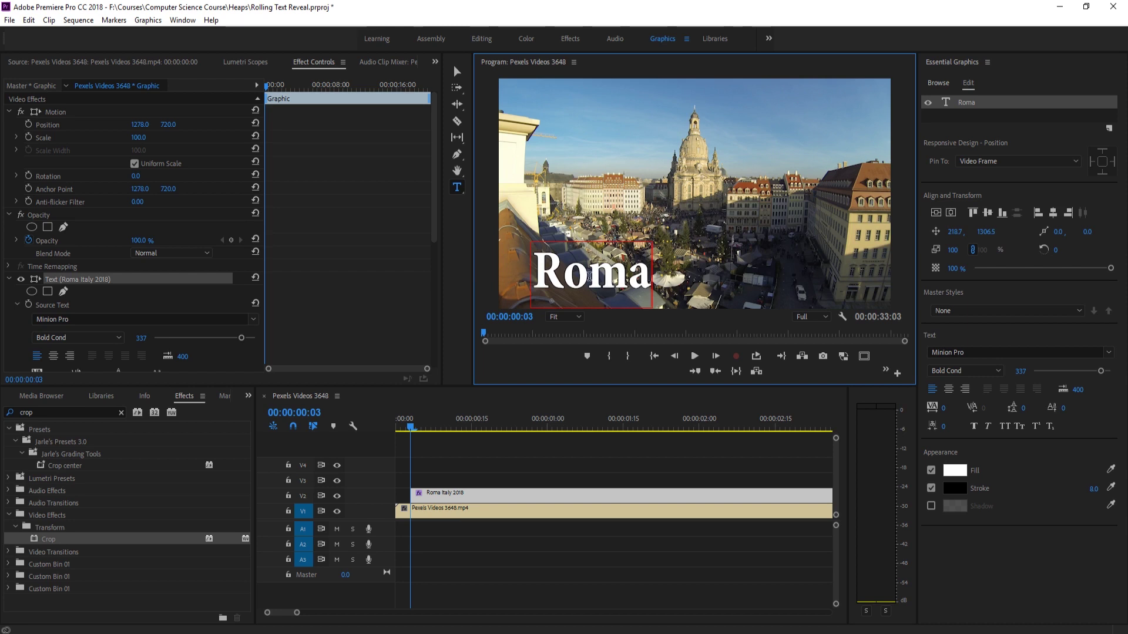
left_click(459, 70)
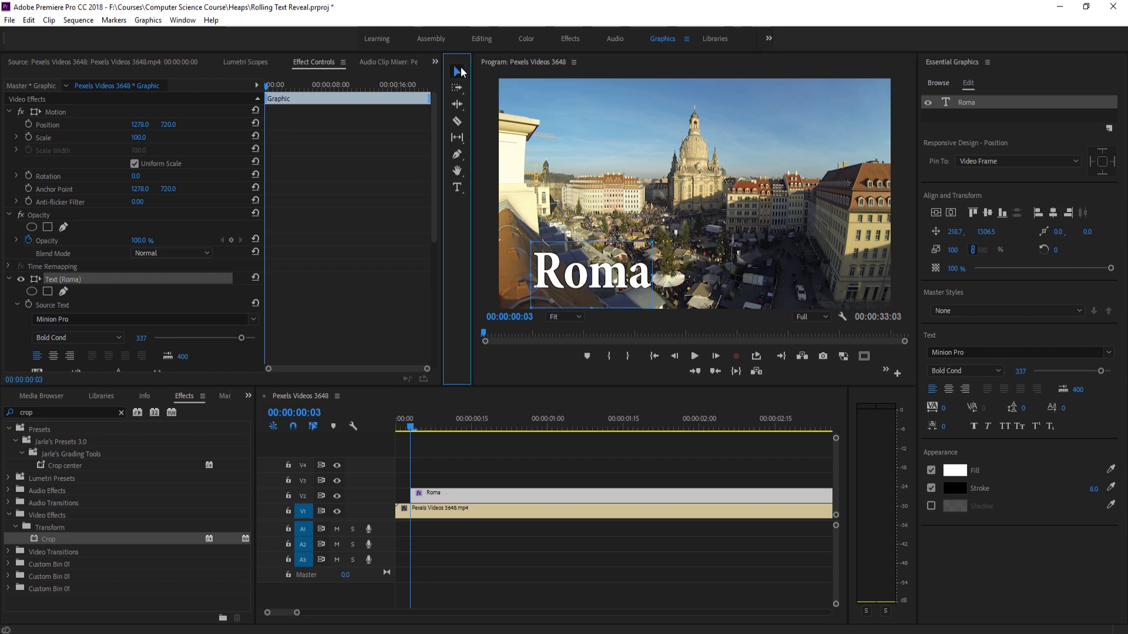
left_click(590, 282)
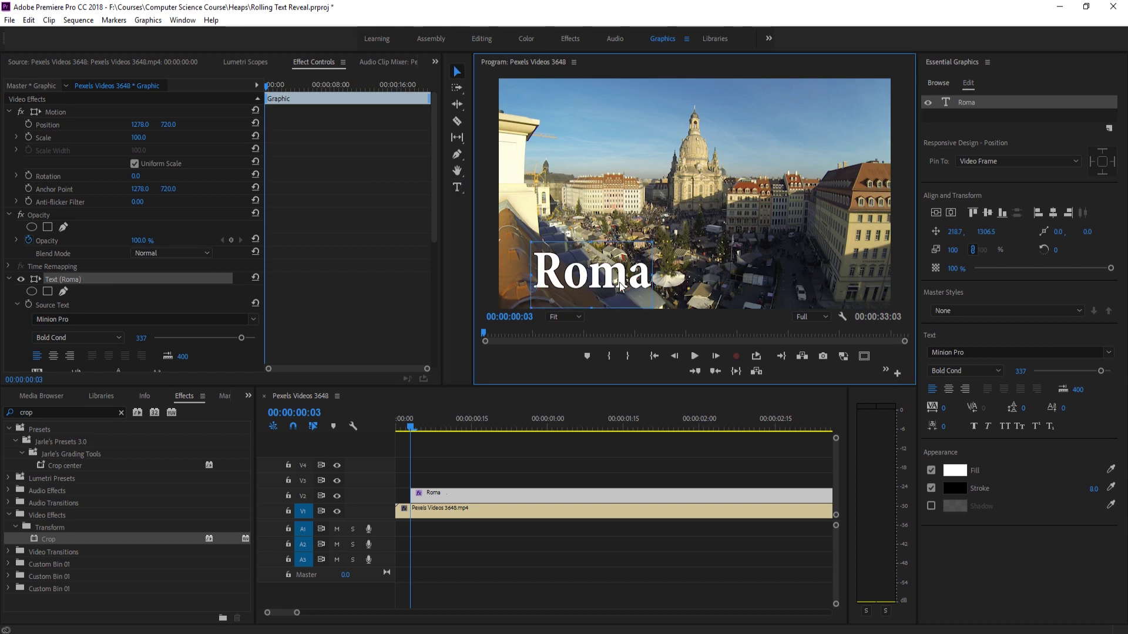
key("ctrl+z")
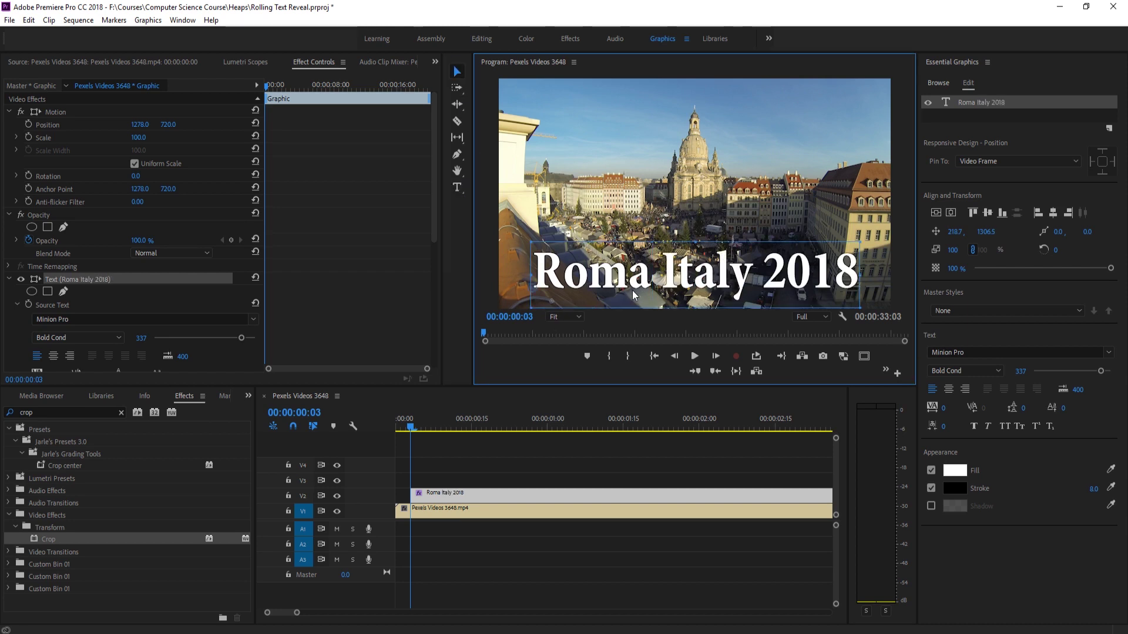
- Duplicate the title clip onto V3 and lower the V2 title's opacity
left_click(443, 472)
left_click_drag(443, 492, 442, 484)
left_click(464, 495)
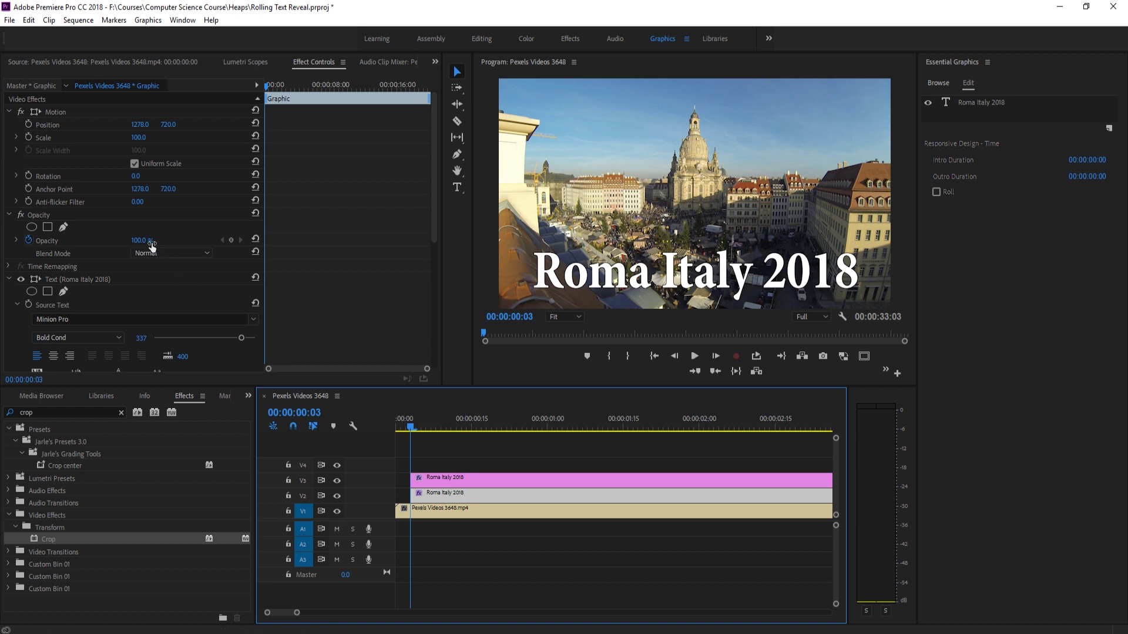
left_click_drag(152, 245, 116, 245)
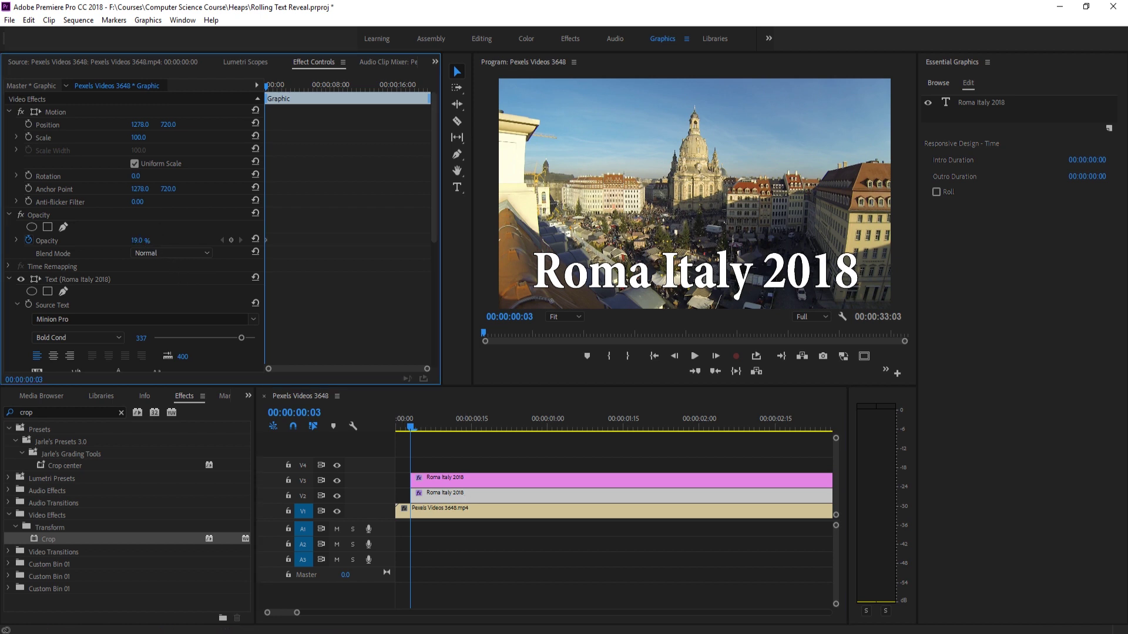
- Delete 'Italy 2018' from the V3 copy so it reads only 'Roma'
left_click(501, 480)
left_click(732, 282)
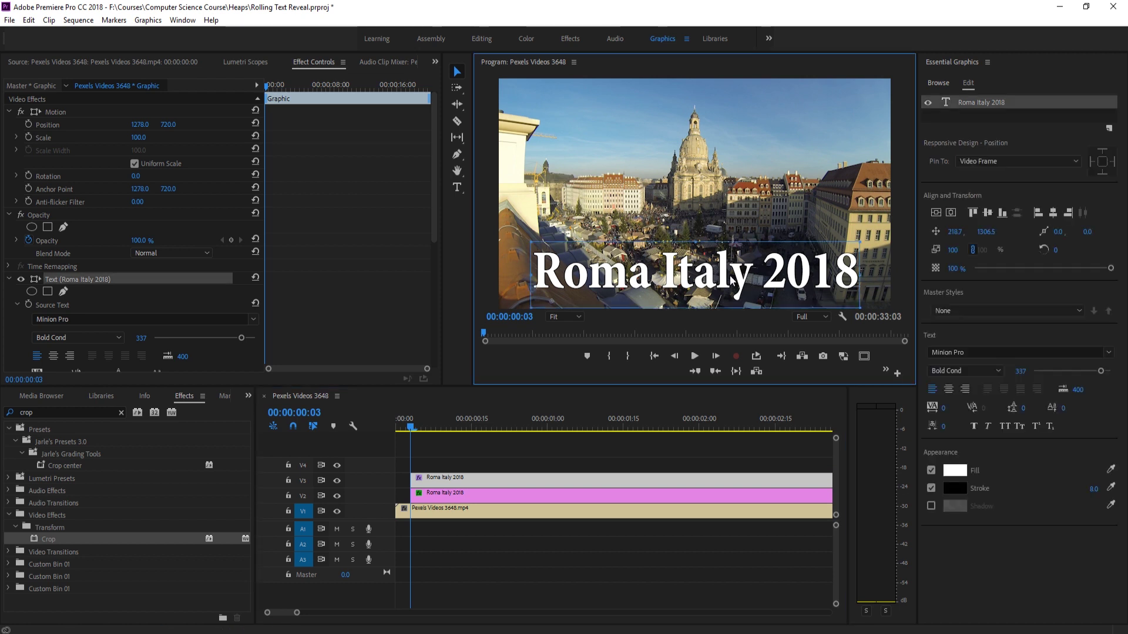
double_click(731, 281)
left_click_drag(859, 278, 658, 287)
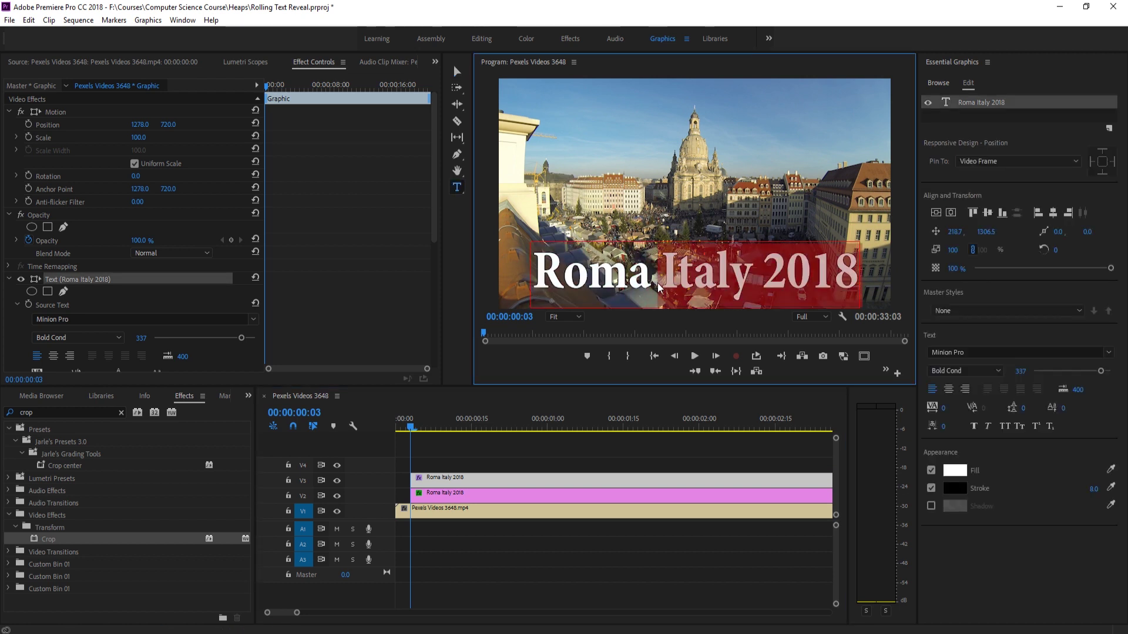
key("BackSpace")
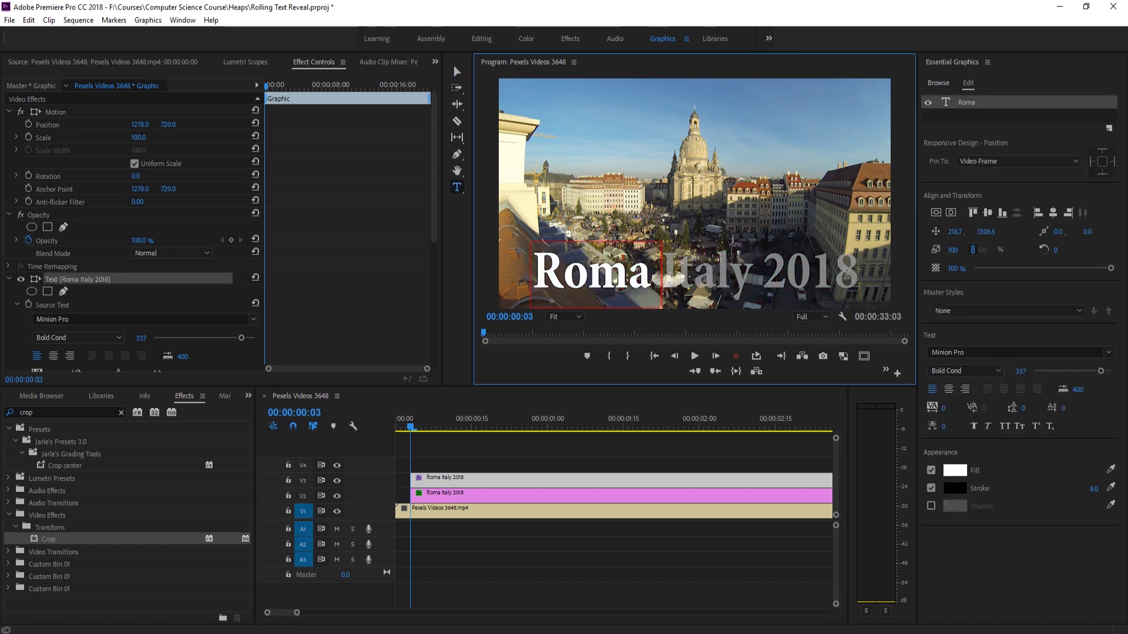
left_click(681, 464)
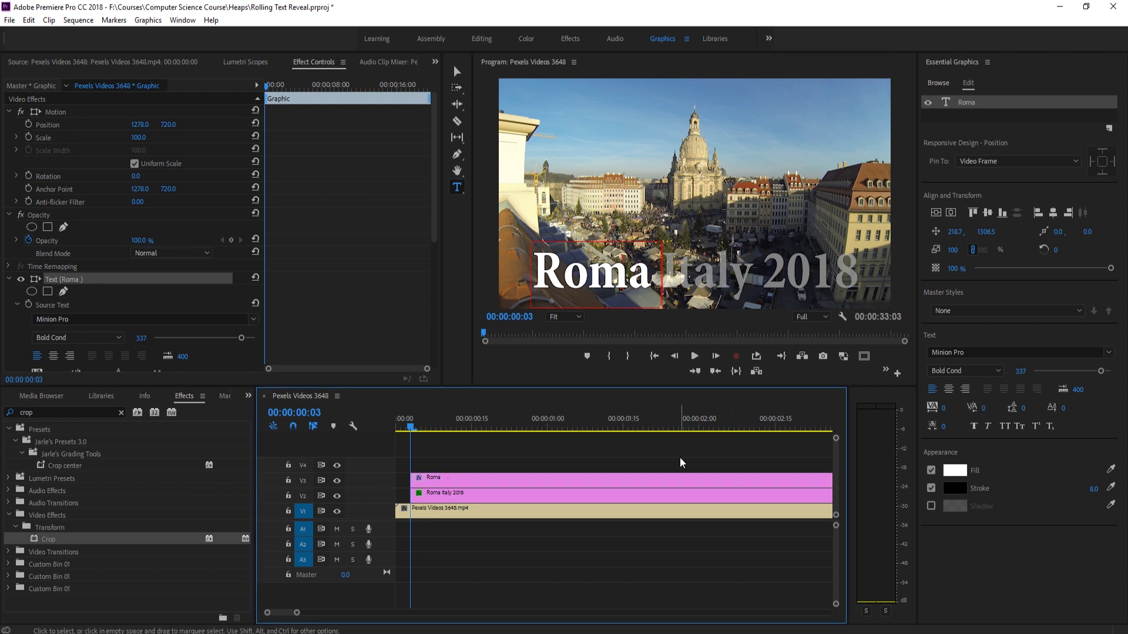
left_click(455, 72)
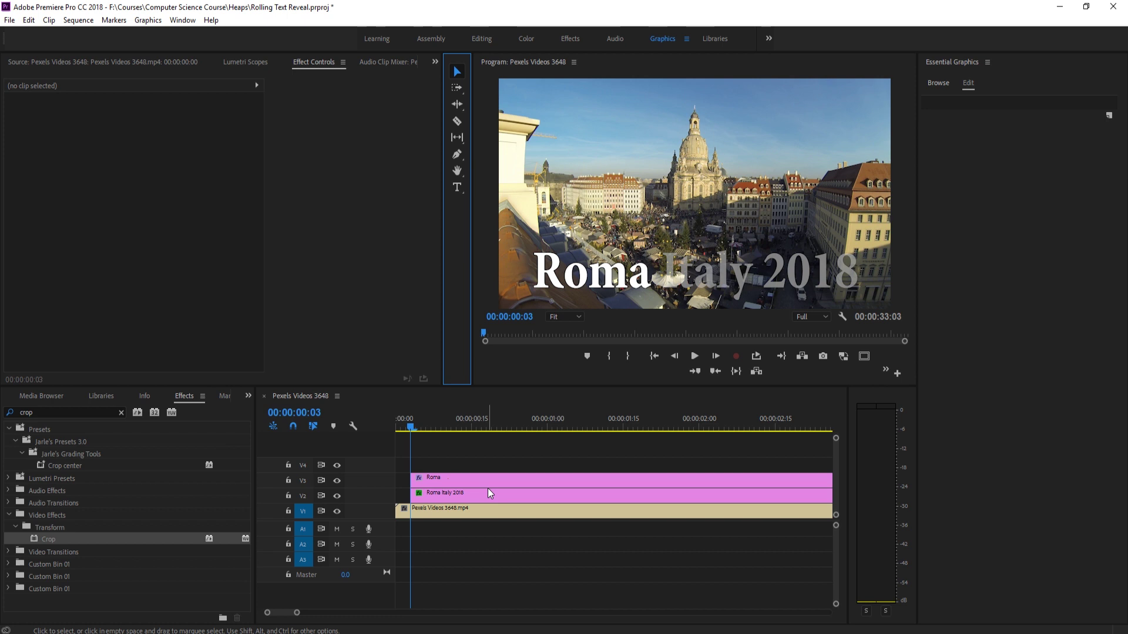
- Apply the Crop effect to the V3 Roma clip and set Crop Bottom to 9.0%
left_click(571, 273)
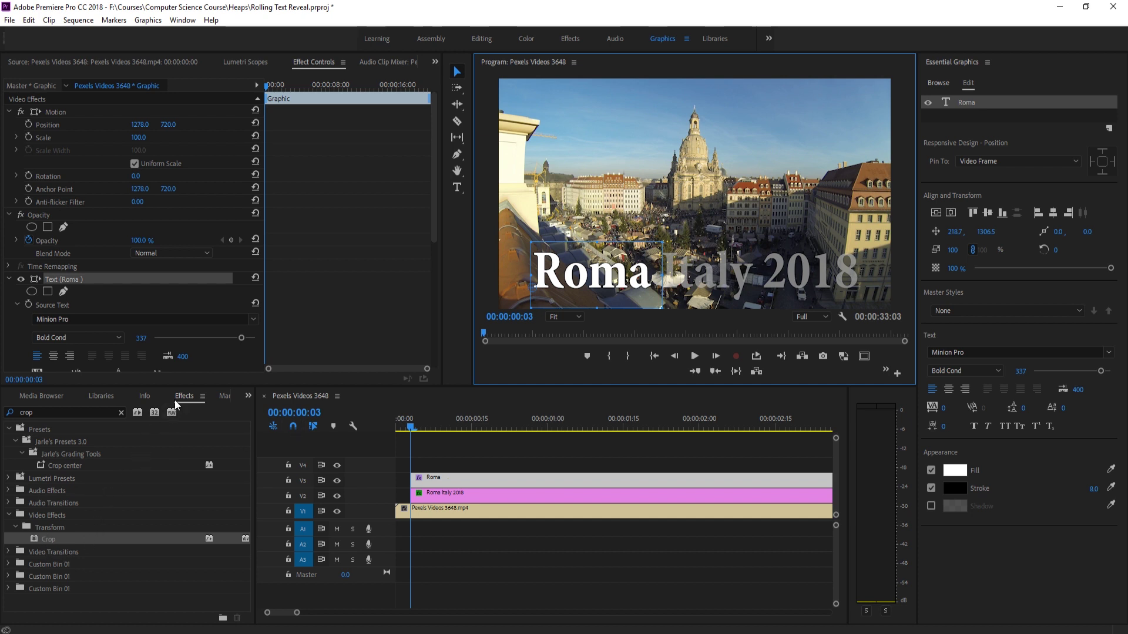
left_click_drag(46, 540, 444, 480)
scroll(201, 262, "down", 5)
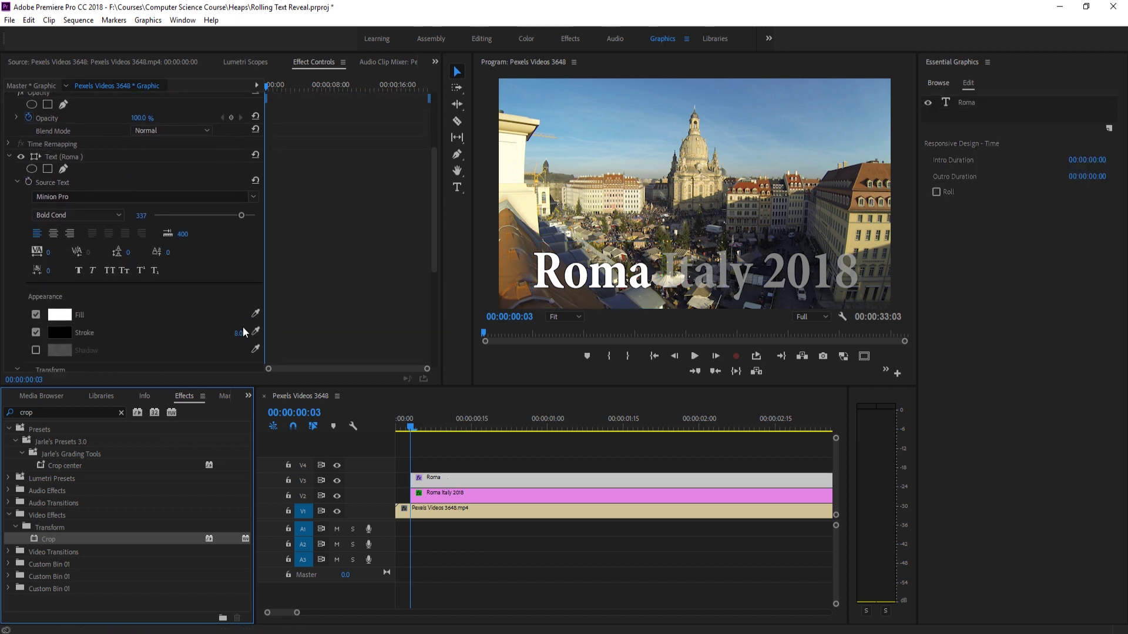
scroll(187, 292, "down", 8)
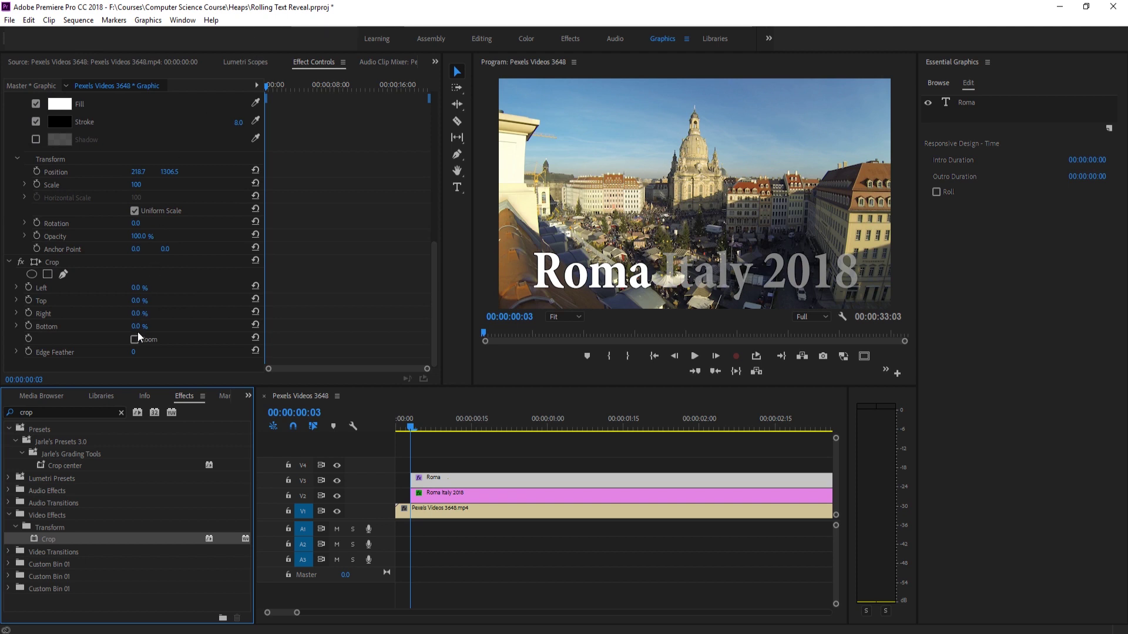
left_click_drag(137, 327, 189, 327)
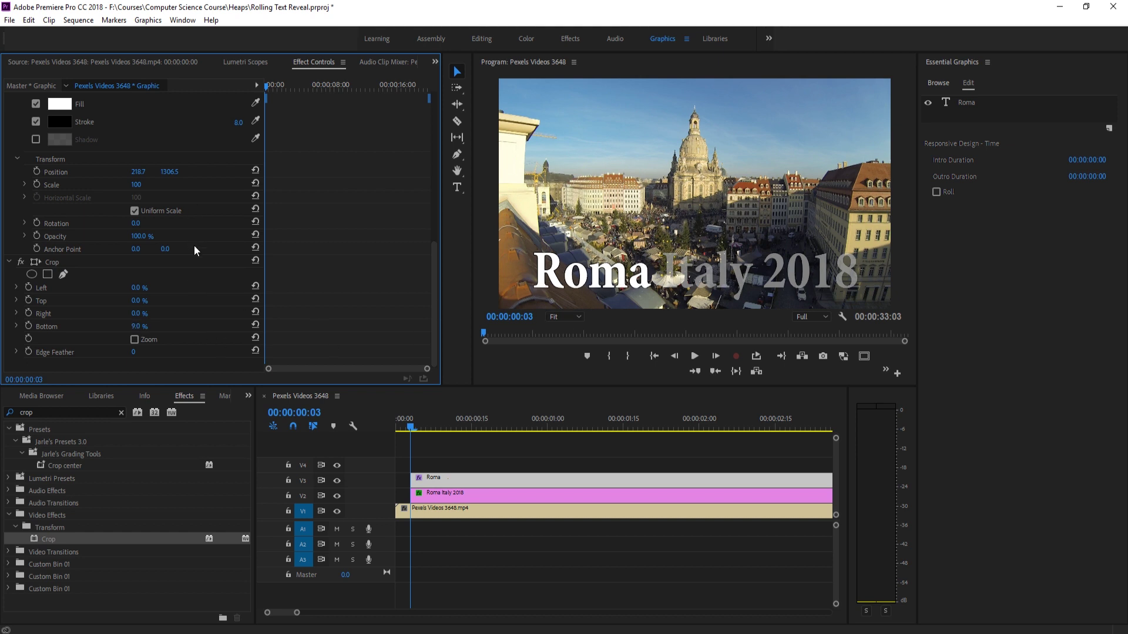
- Move the Roma text down to Position Y 1489.5
scroll(197, 252, "up", 5)
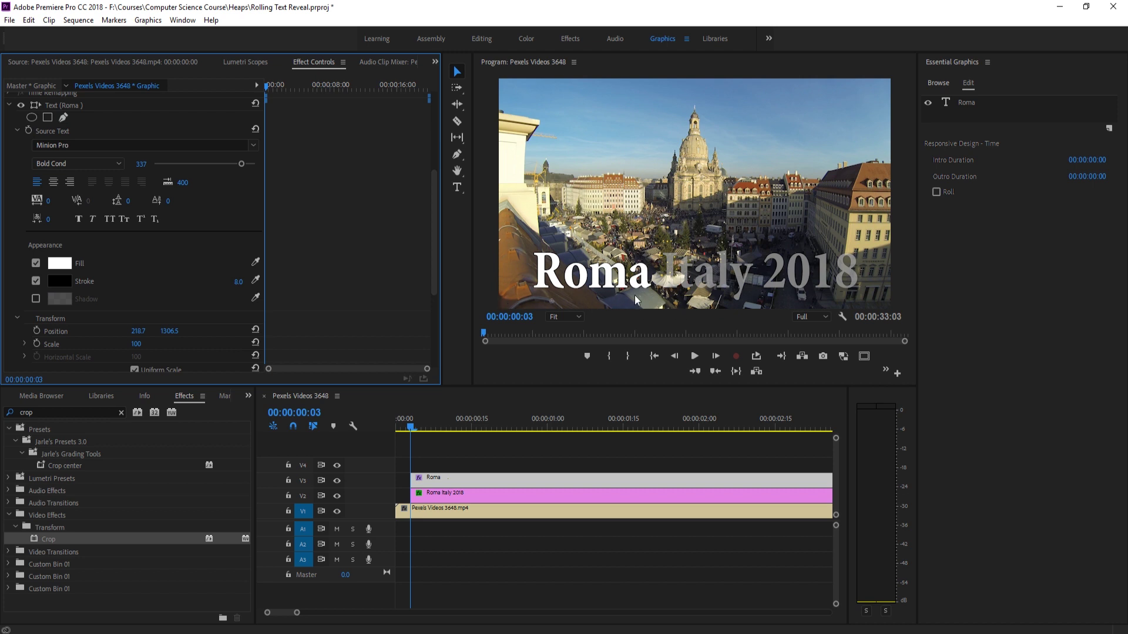
scroll(217, 286, "up", 5)
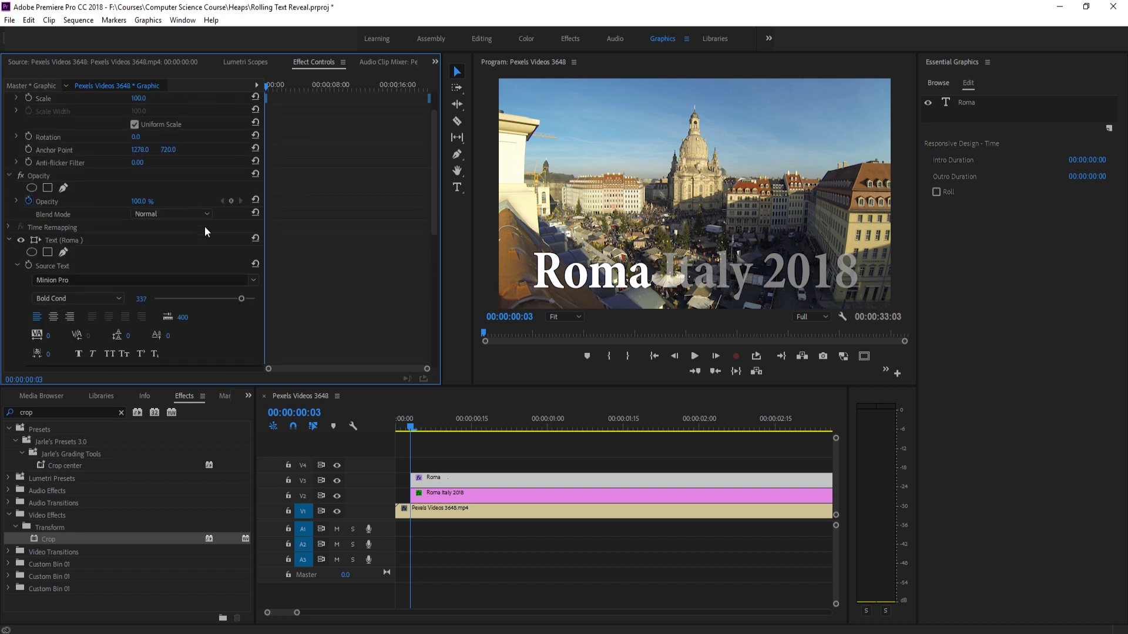
scroll(214, 259, "down", 2)
scroll(213, 234, "up", 5)
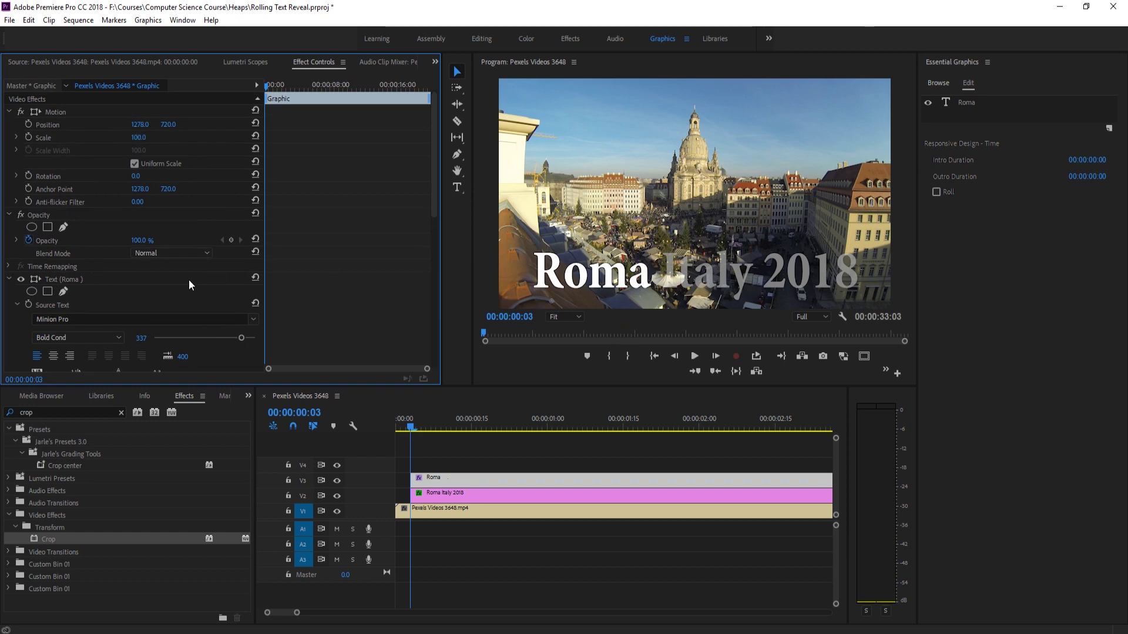
scroll(191, 282, "down", 5)
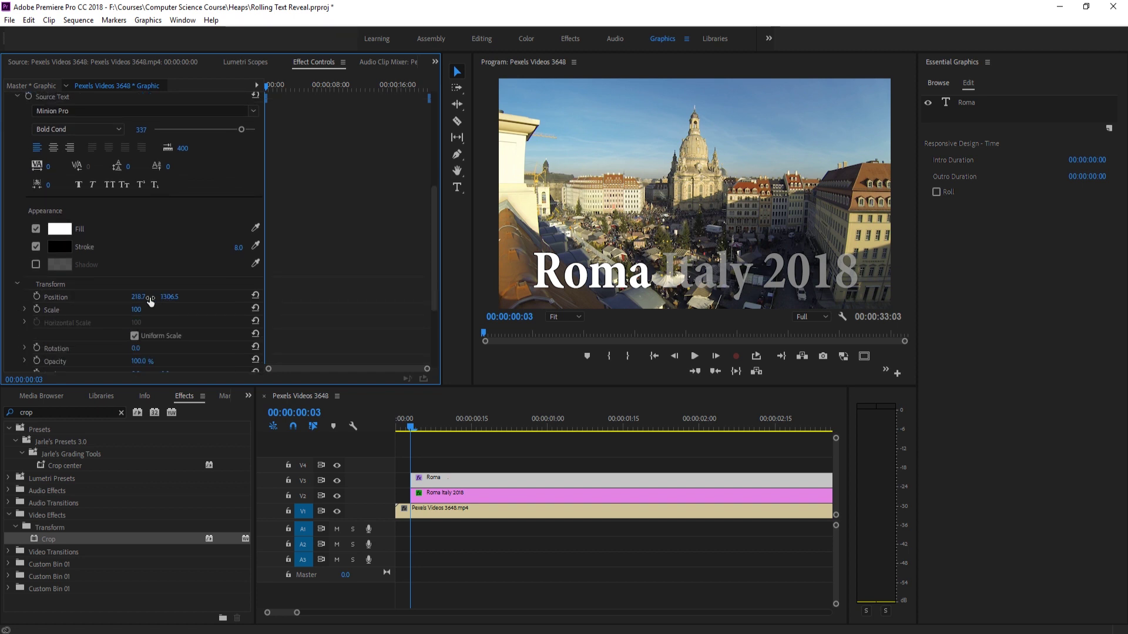
left_click_drag(161, 298, 445, 298)
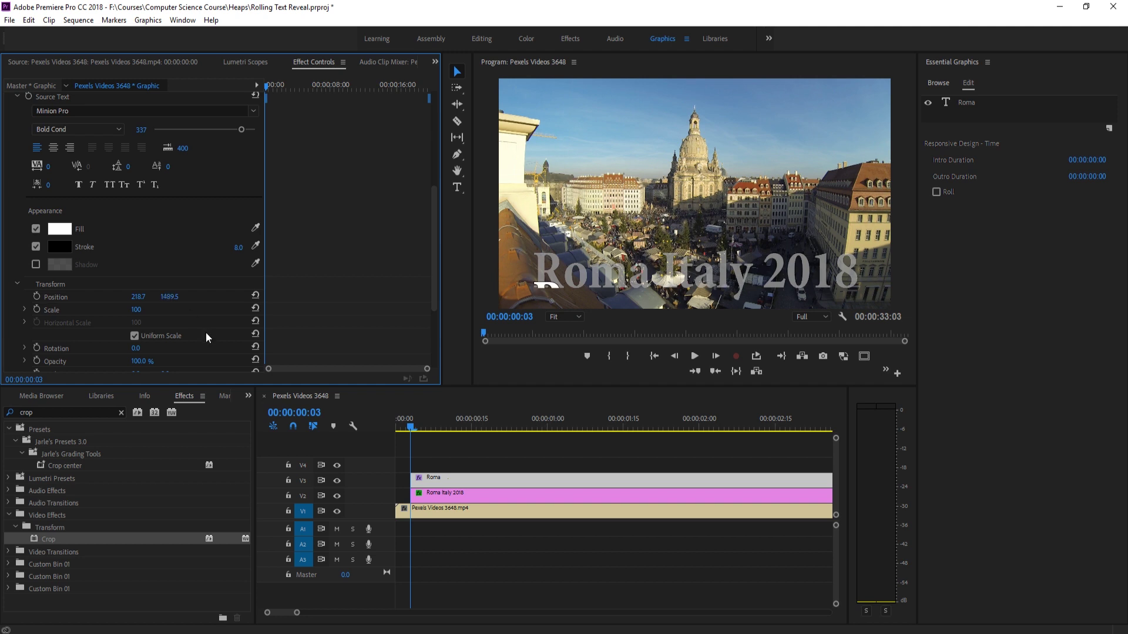
- Reduce Roma's Crop Bottom to 4.0%
scroll(222, 317, "down", 3)
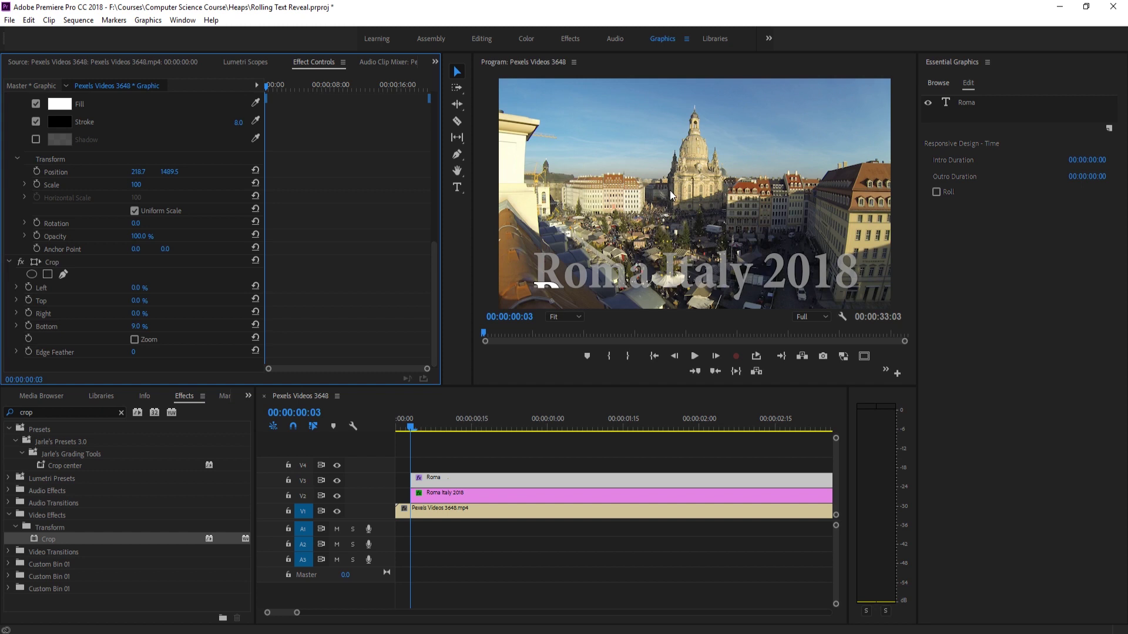
left_click_drag(138, 326, 109, 327)
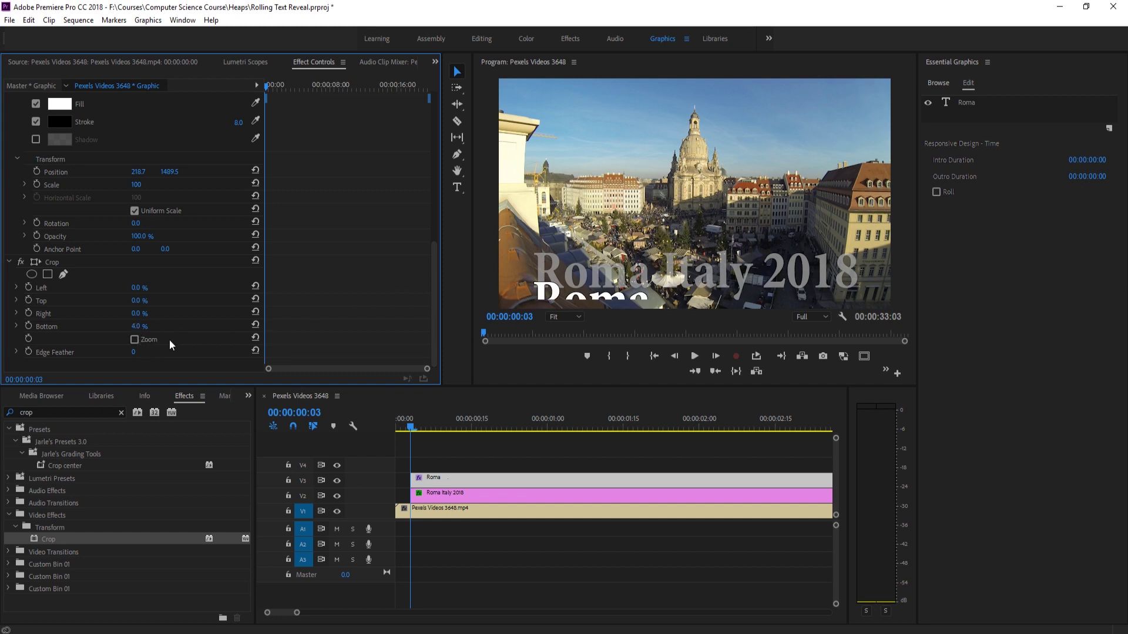
scroll(211, 310, "up", 5)
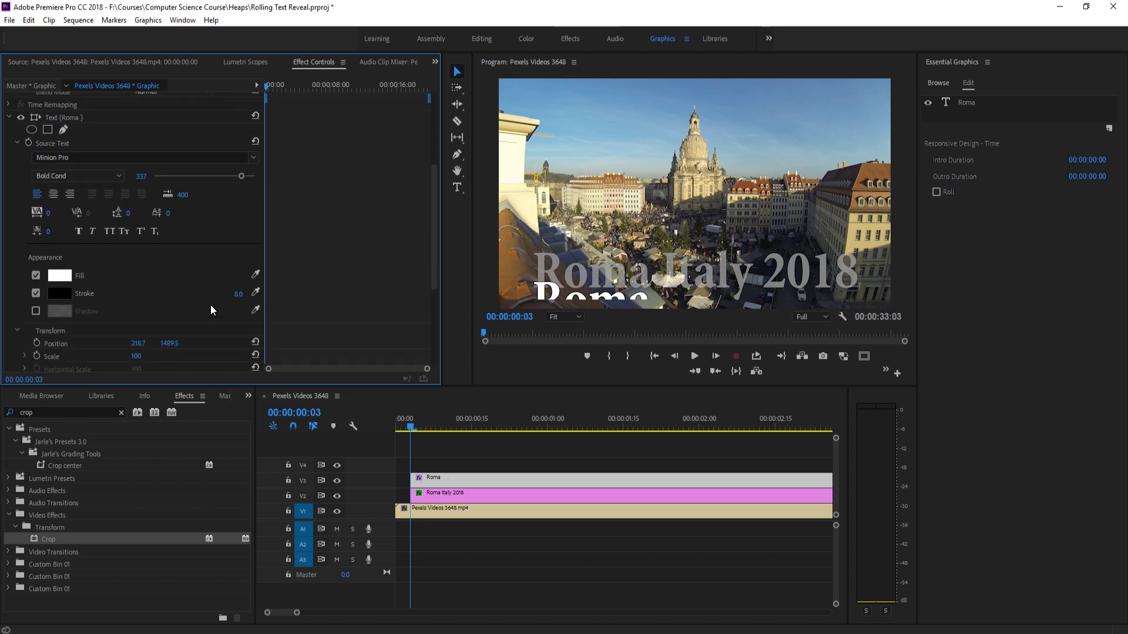
- Keyframe Roma's Position Y from 1636.5 at frame 0 up to 1306.5 at frame 23
left_click_drag(165, 349, 200, 341)
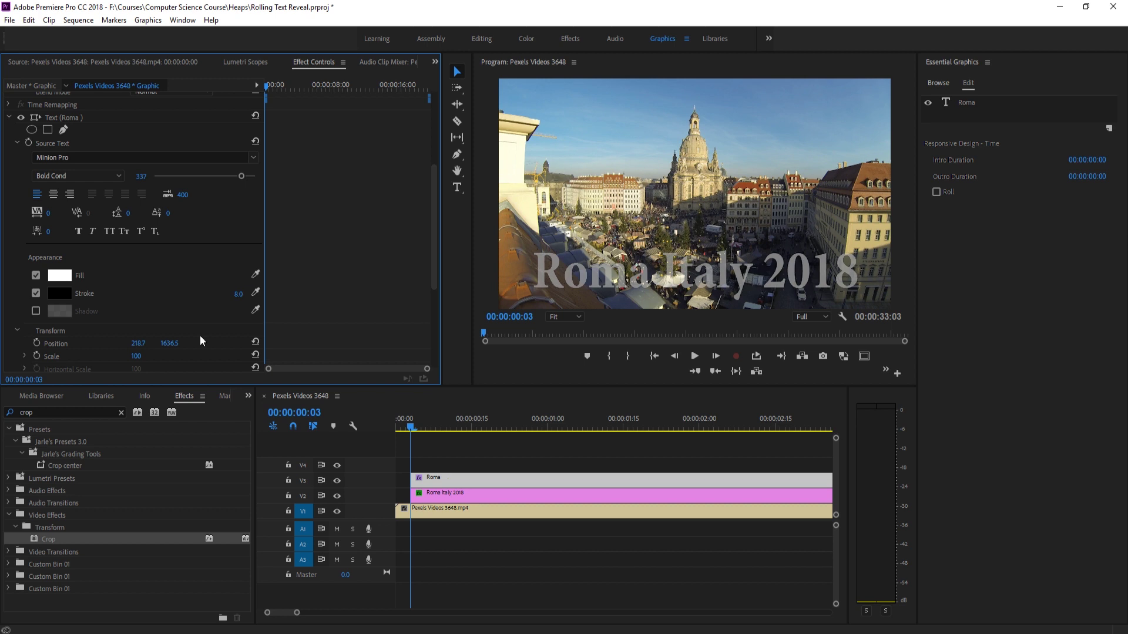
left_click(36, 343)
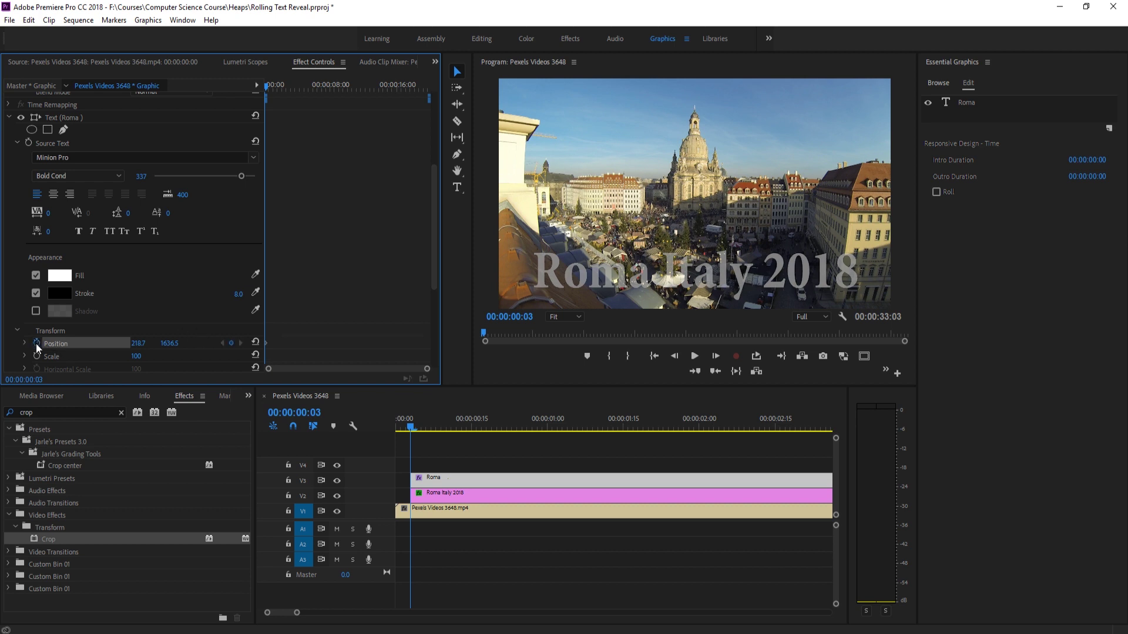
left_click(716, 356)
left_click(716, 356)
left_click(716, 356)
left_click(716, 356)
left_click(716, 356)
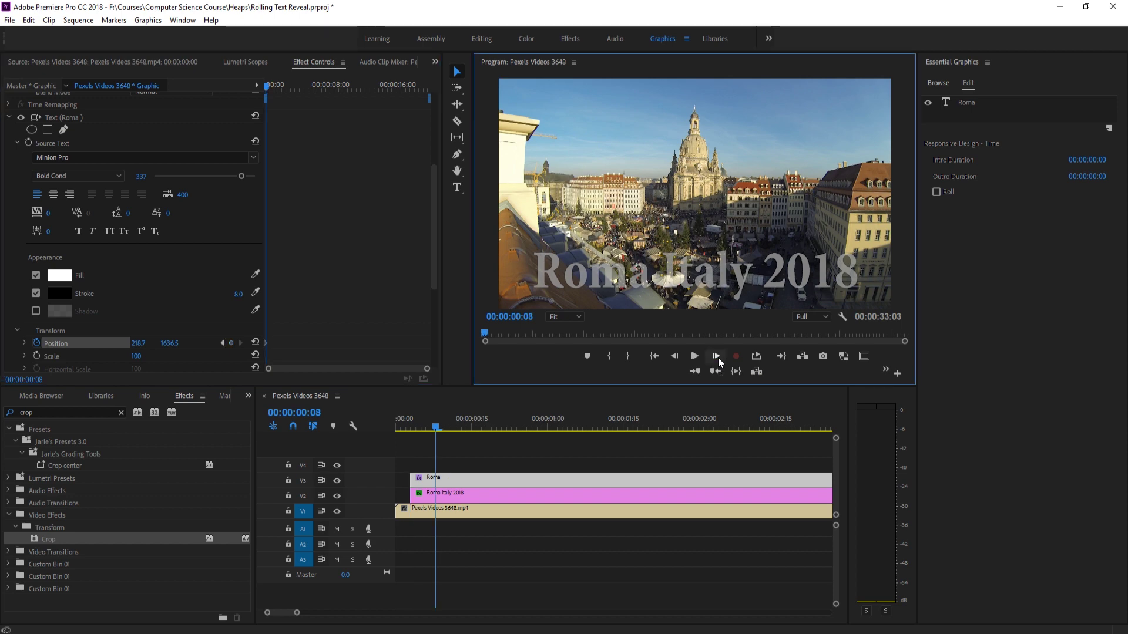
key("Right")
key("Right")
key("Right")
key("Right")
key("Right")
key("Right")
key("Right")
key("Right")
key("Right")
key("Right")
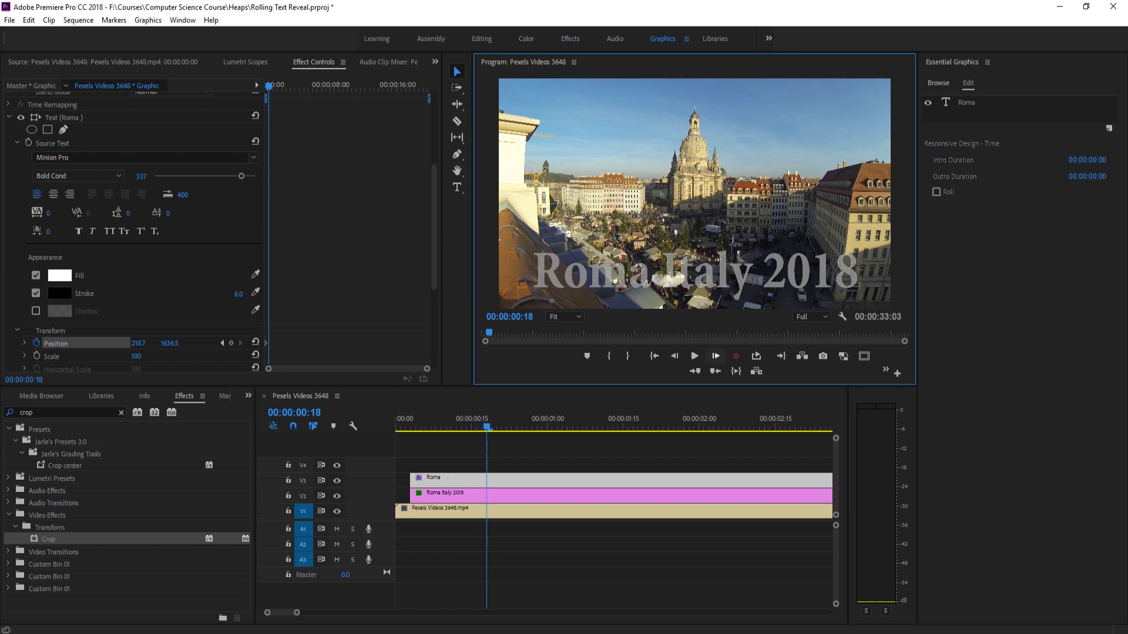
key("Right")
key("Right")
key("Right")
key("Right")
key("Right")
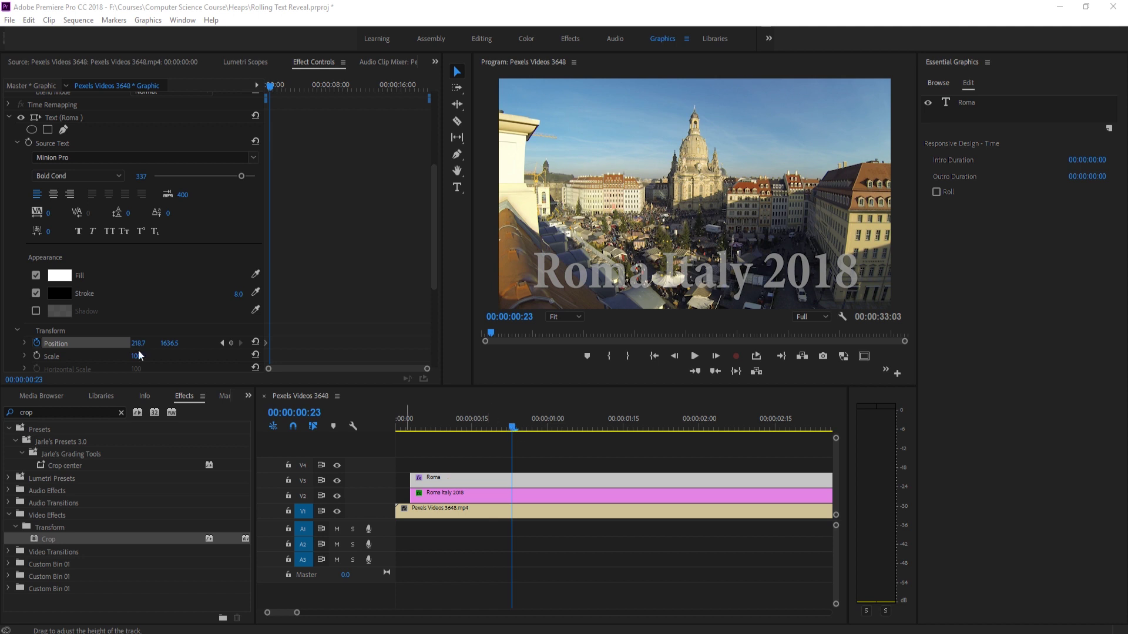
left_click(156, 349)
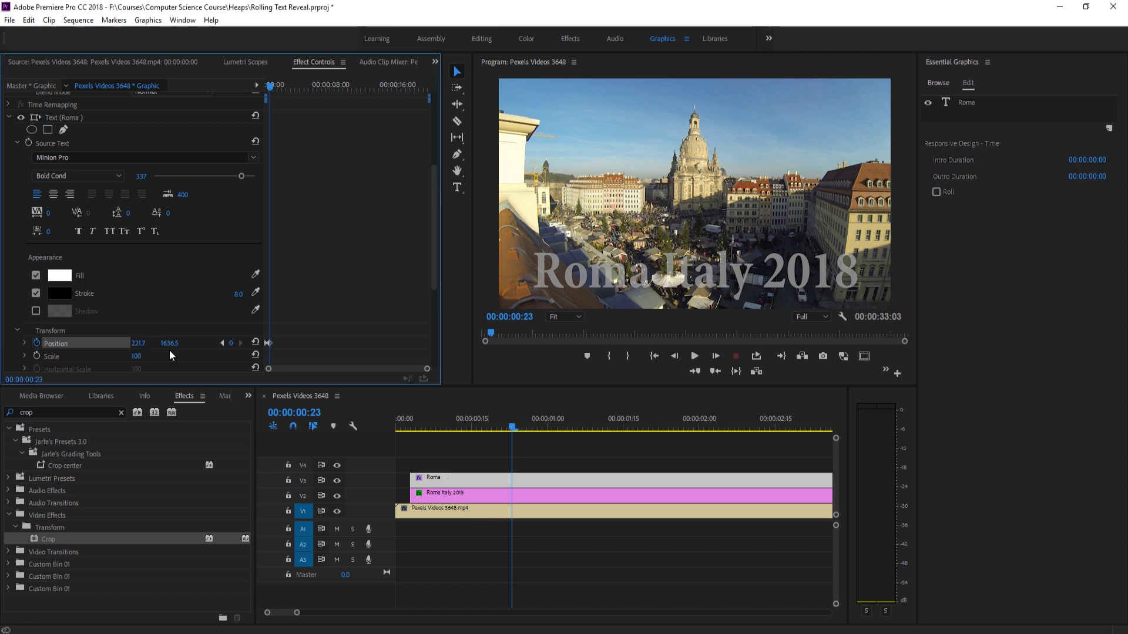
left_click_drag(173, 348, 76, 348)
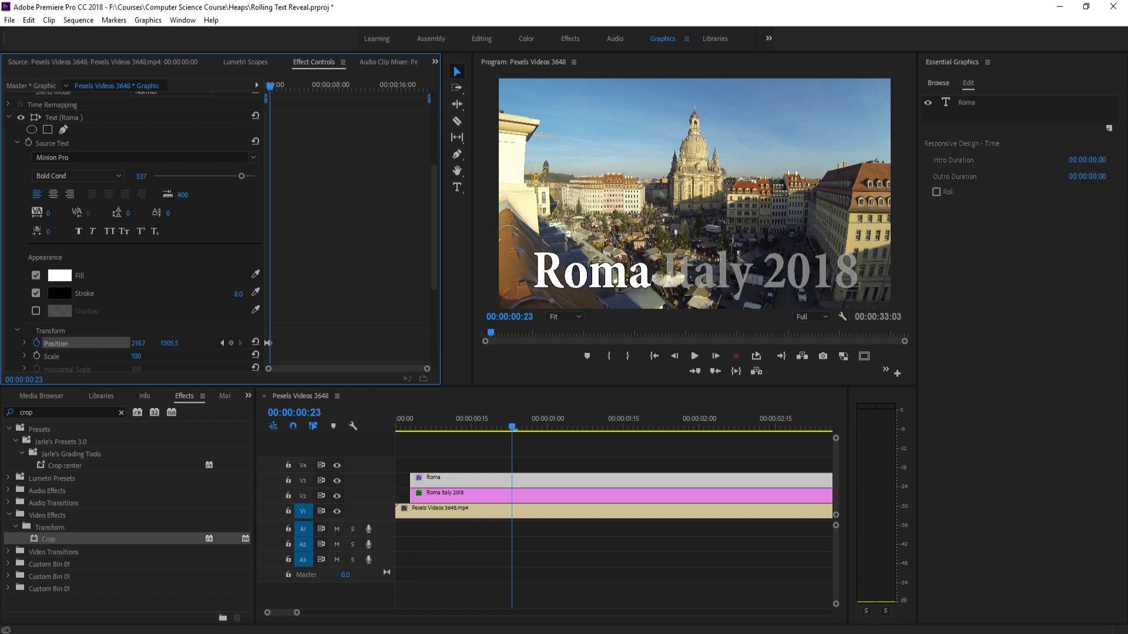
mouse_move(441, 426)
left_mouse_down()
mouse_move(404, 435)
mouse_move(537, 425)
mouse_move(435, 426)
left_mouse_up()
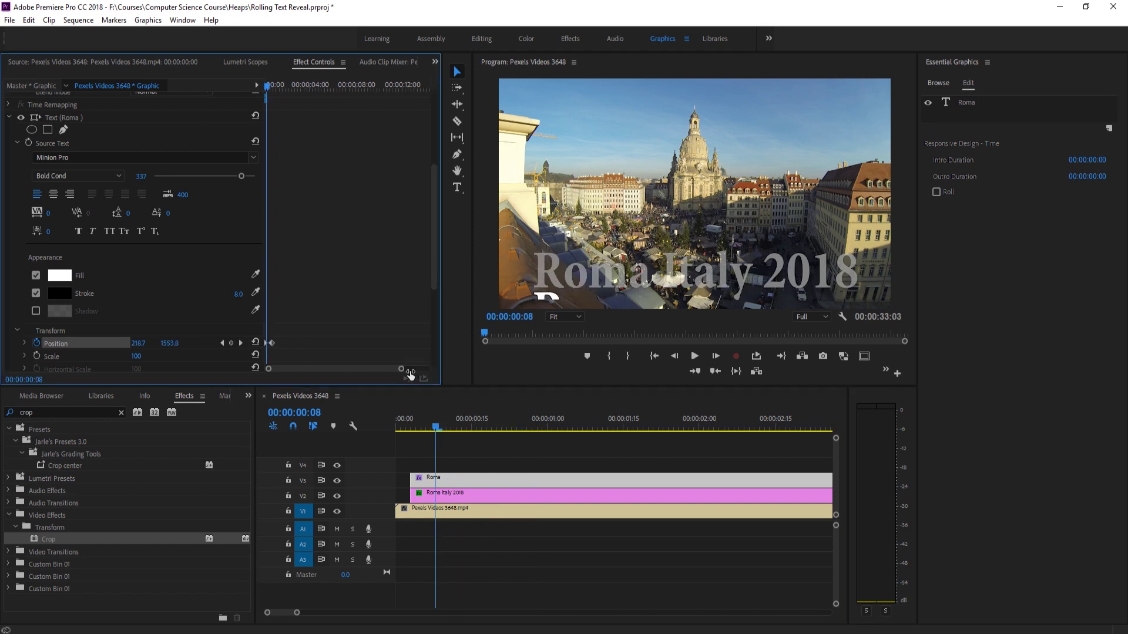
- Ease out the first and ease in the second Position keyframe so Roma rises fast, then settles
left_click_drag(410, 375, 368, 376)
right_click(267, 341)
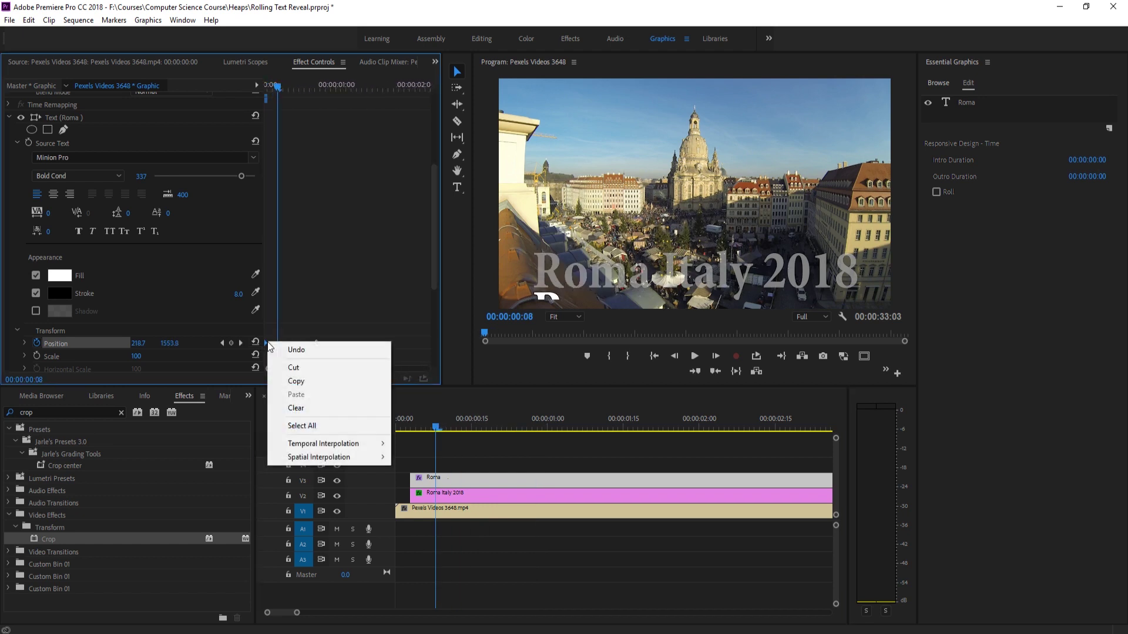
mouse_move(345, 443)
left_click(459, 525)
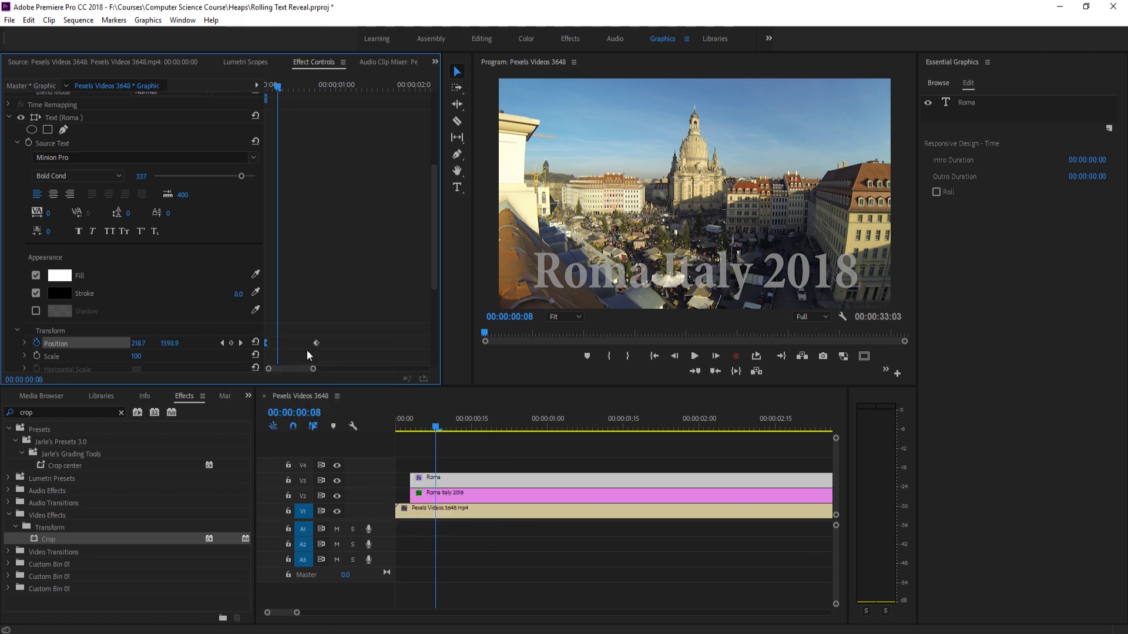
right_click(316, 342)
mouse_move(426, 441)
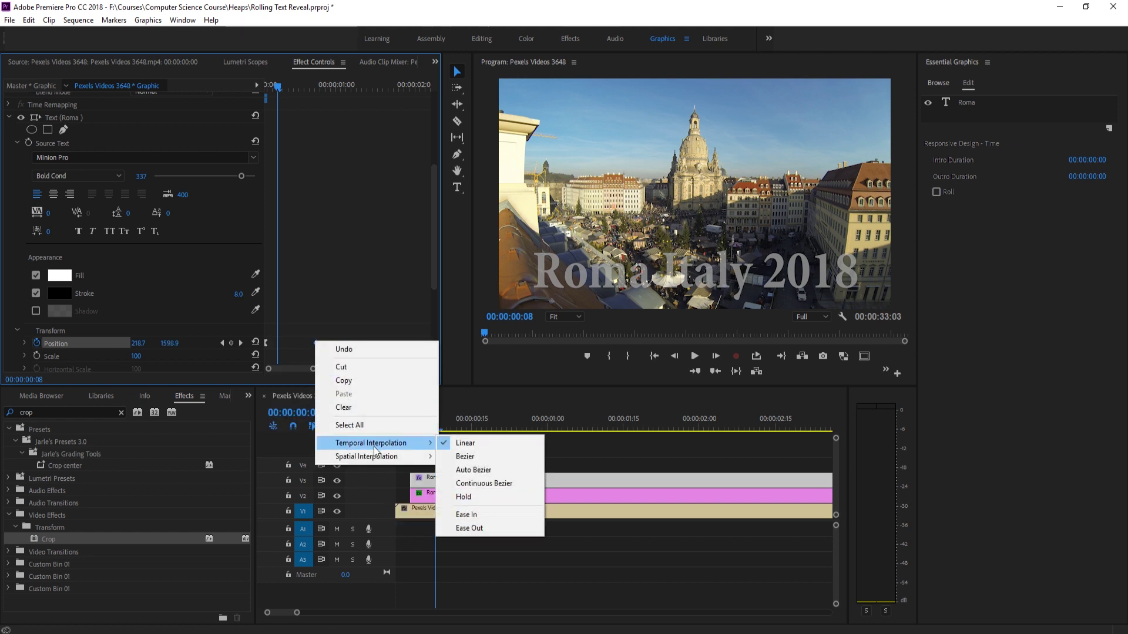
left_click(491, 510)
scroll(365, 333, "down", 3)
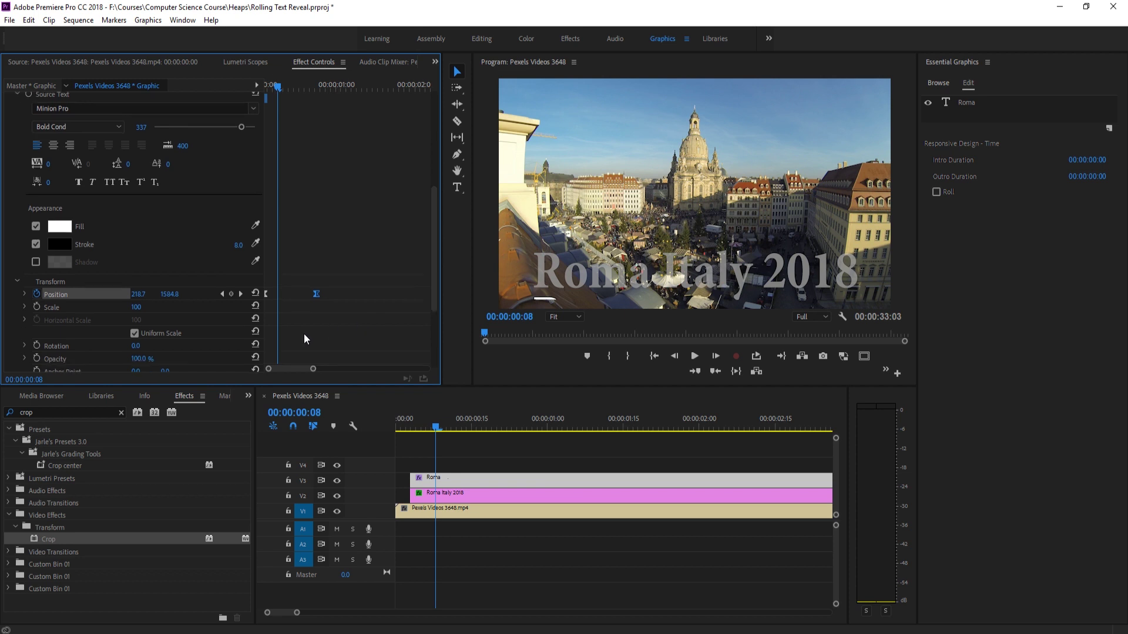
left_click(24, 294)
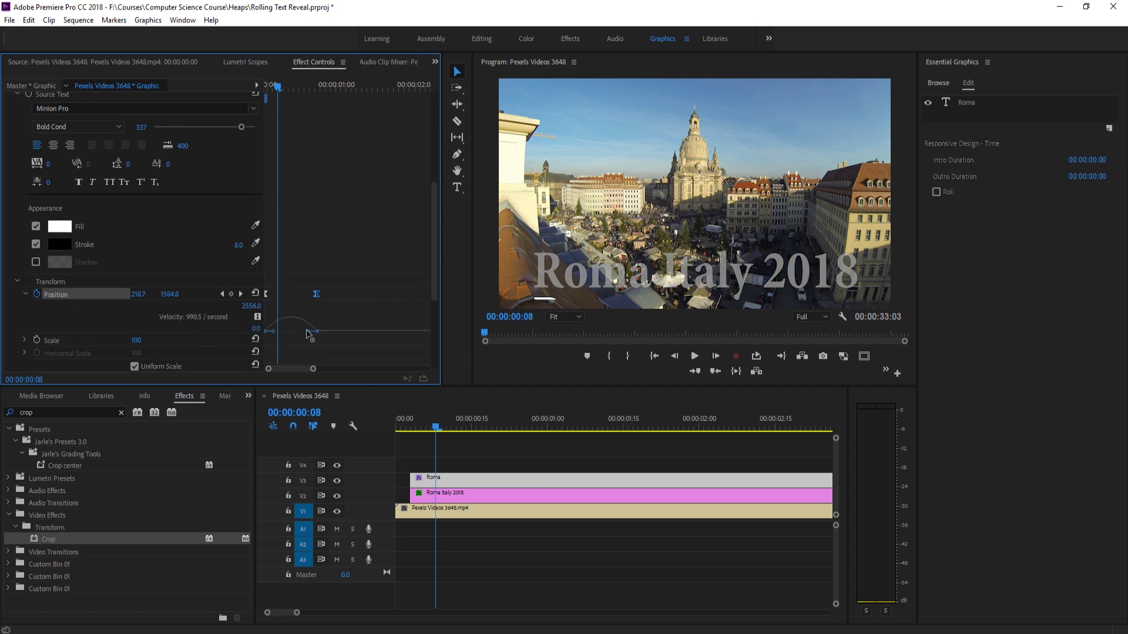
left_click_drag(307, 334, 269, 332)
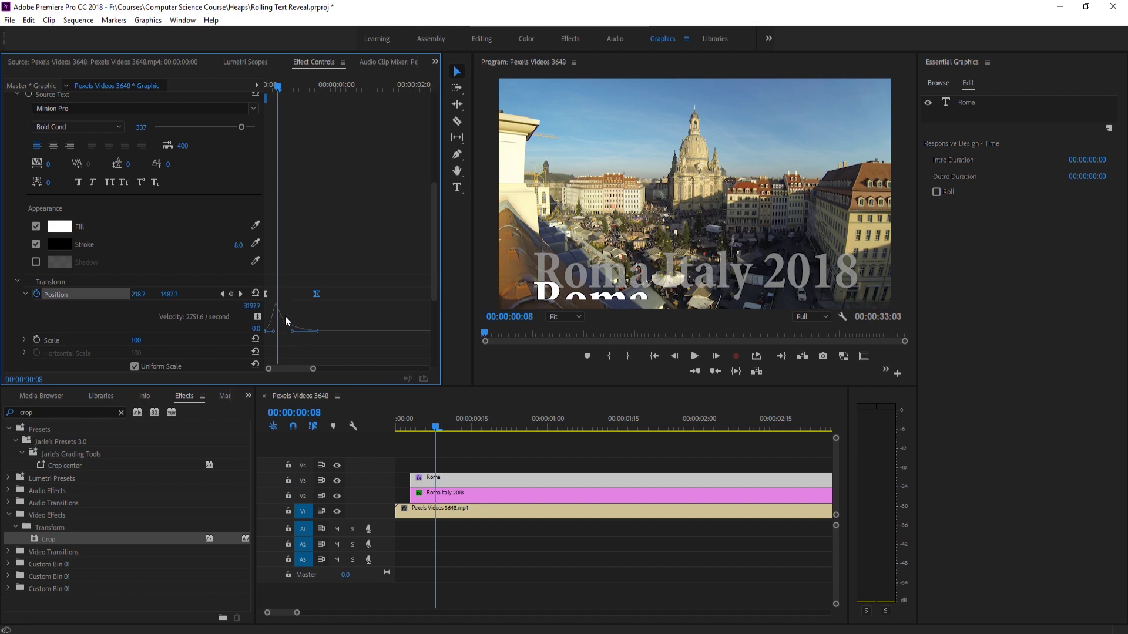
- Replay the Roma roll-up from the start several times
left_click(437, 427)
key("Home")
key("space")
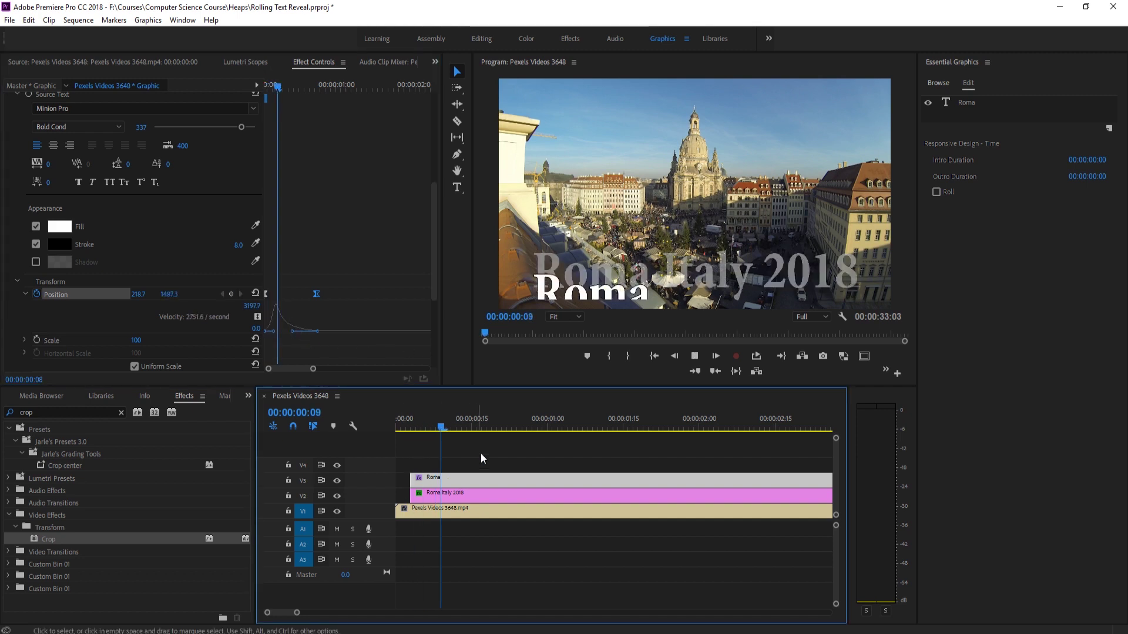
left_click(408, 416)
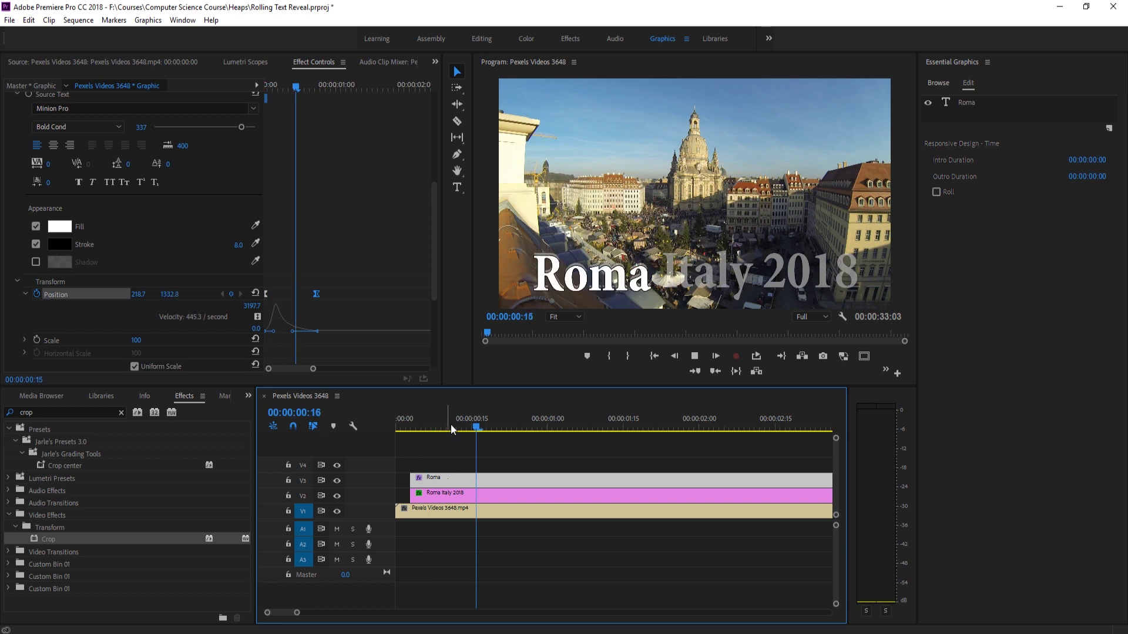
key("space")
left_click(403, 420)
key("space")
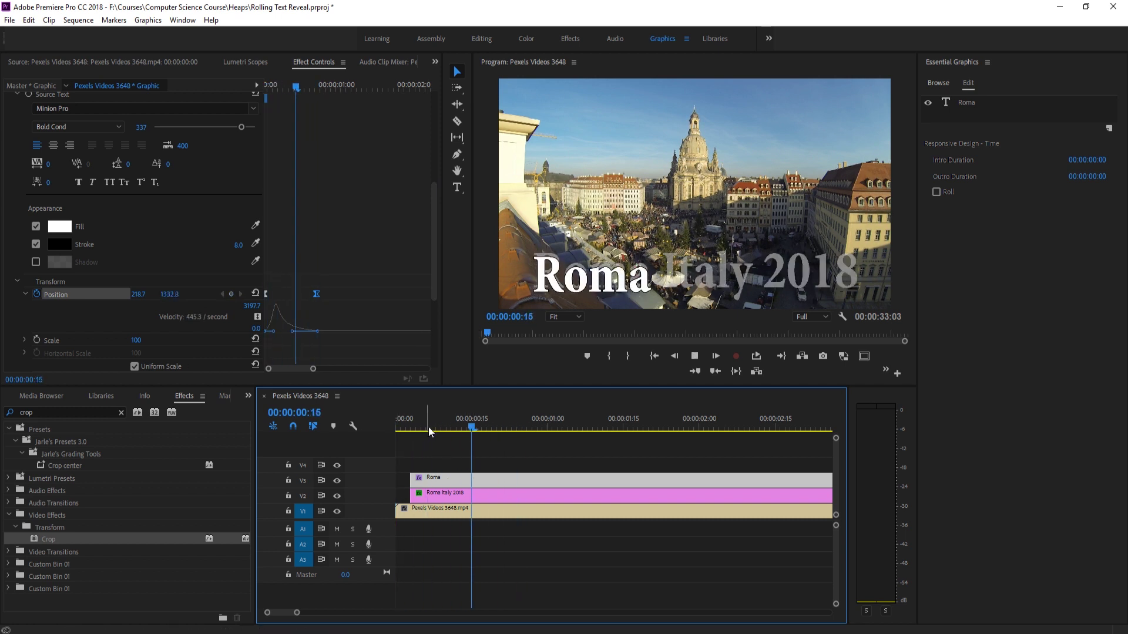
- Duplicate the Roma title onto V4 and make the copy start a few frames later
left_click_drag(412, 420, 448, 434)
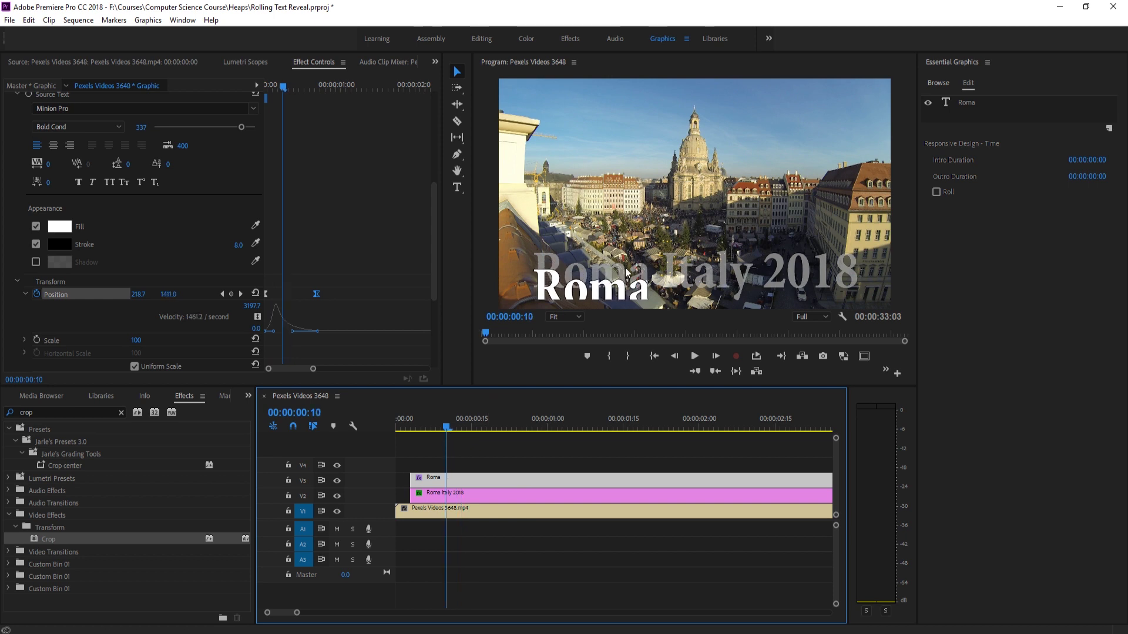
left_click(410, 420)
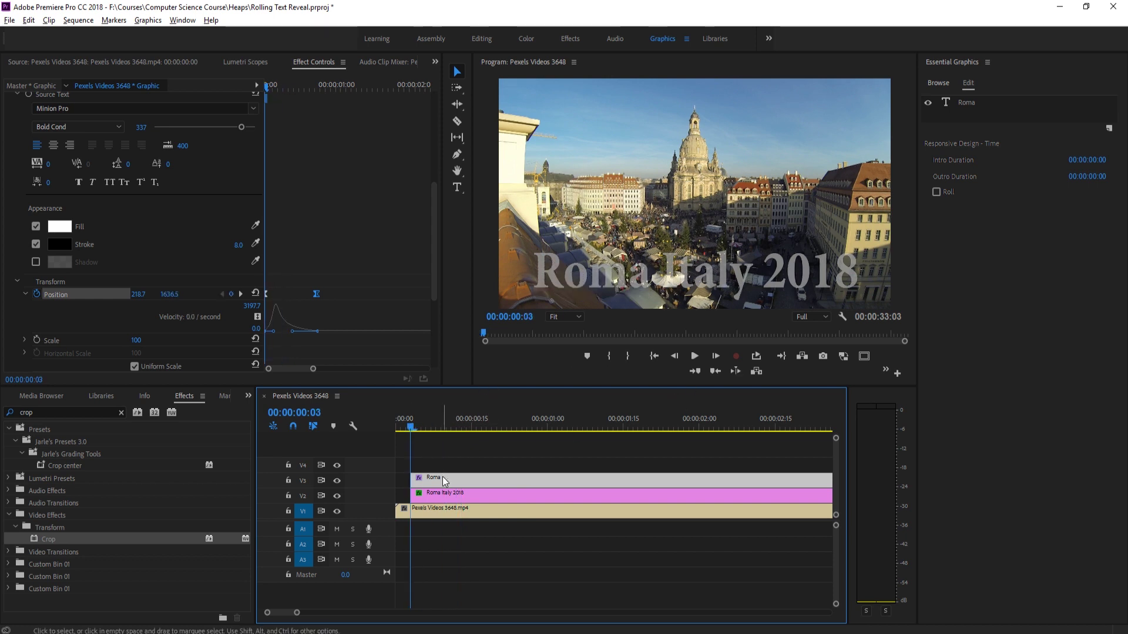
left_click_drag(443, 478, 443, 474)
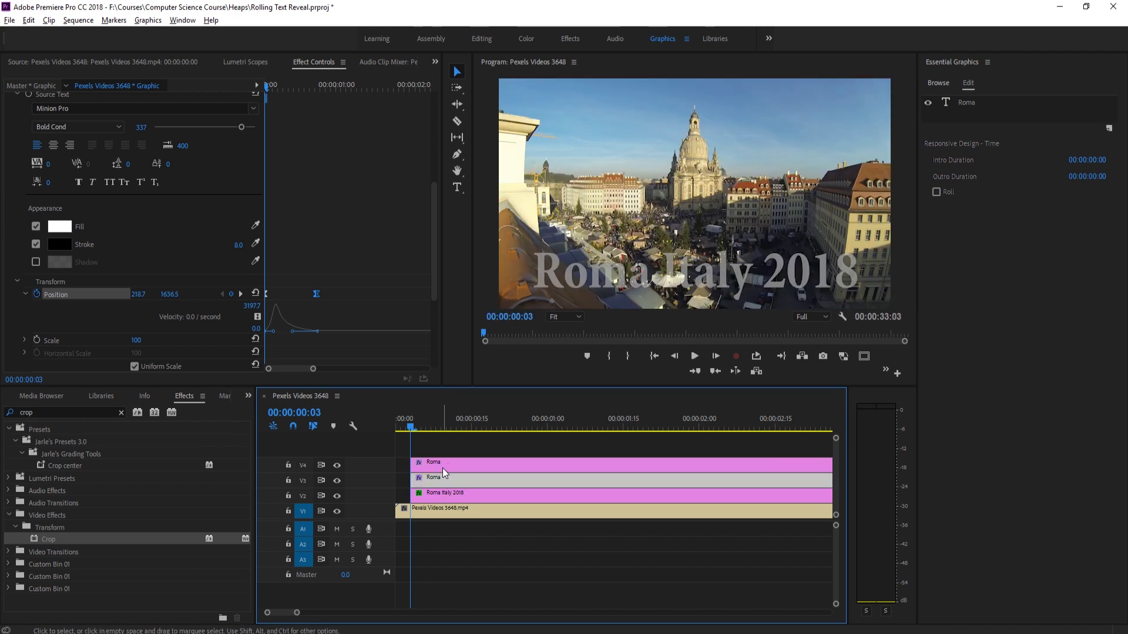
left_click(720, 358)
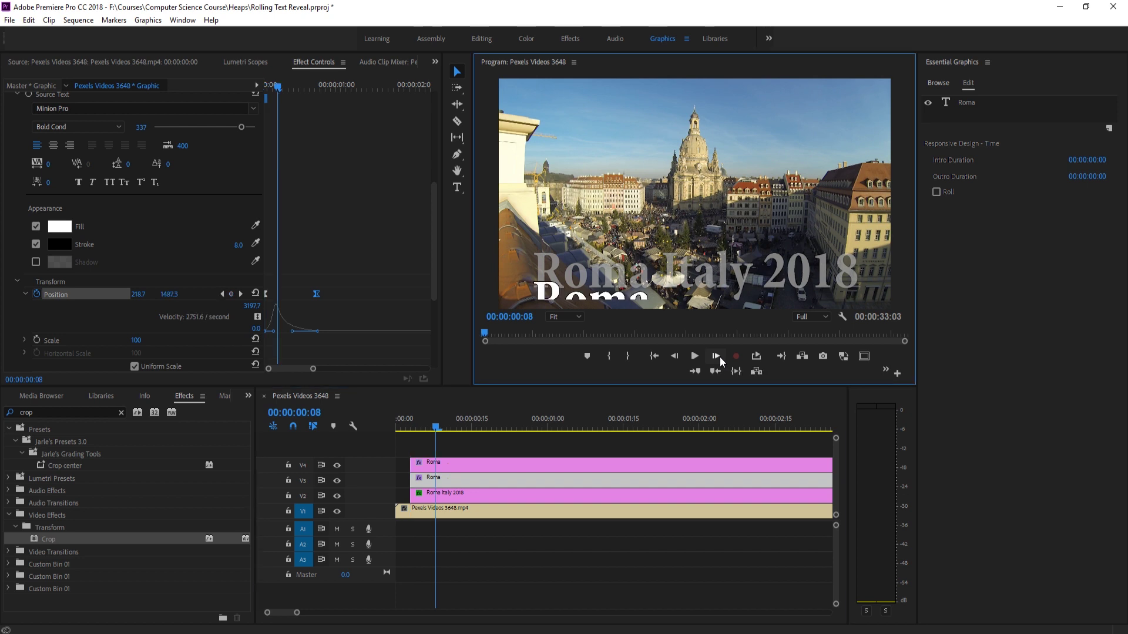
left_click(429, 469)
left_click_drag(430, 468, 469, 421)
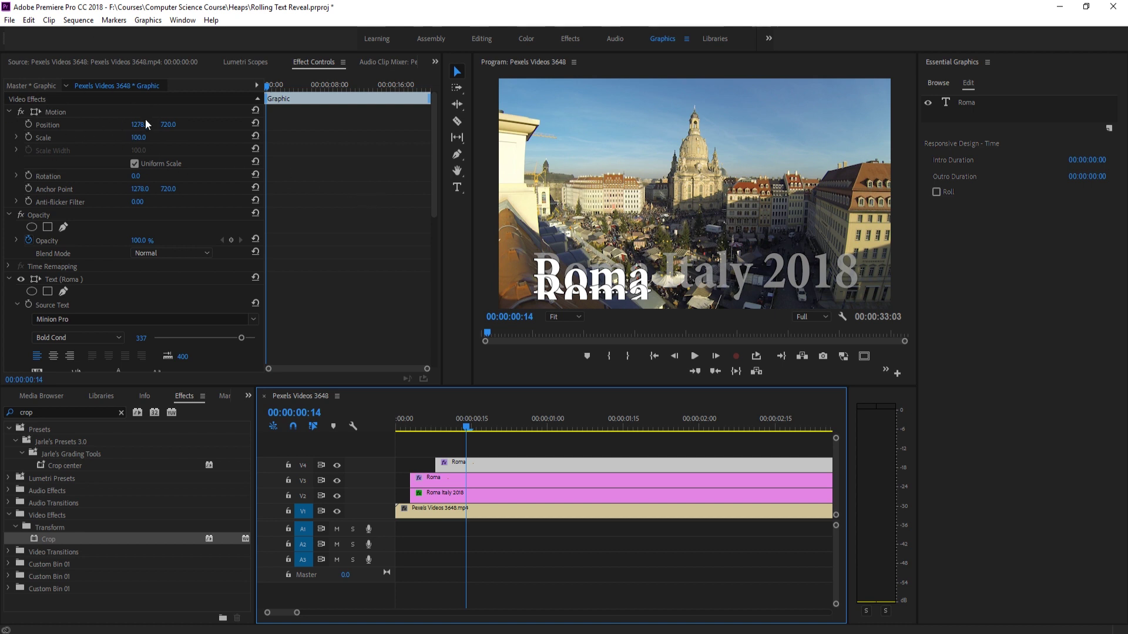
- Slide the V4 copy right of Roma and change its text to 'Italy'
left_click_drag(141, 125, 244, 124)
double_click(710, 284)
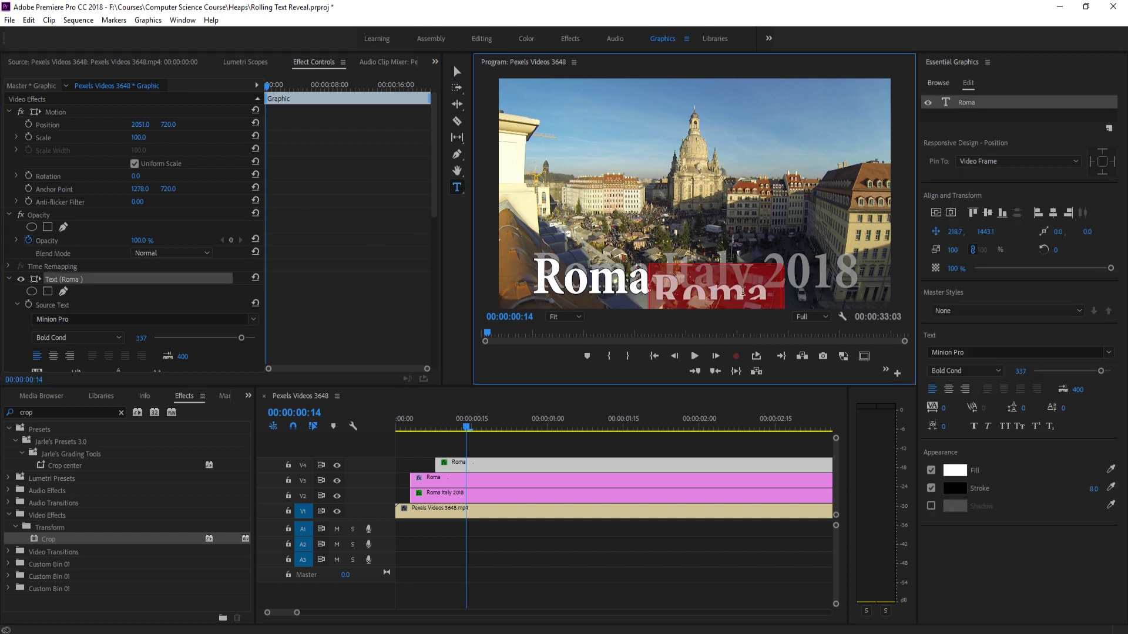
type("Italy")
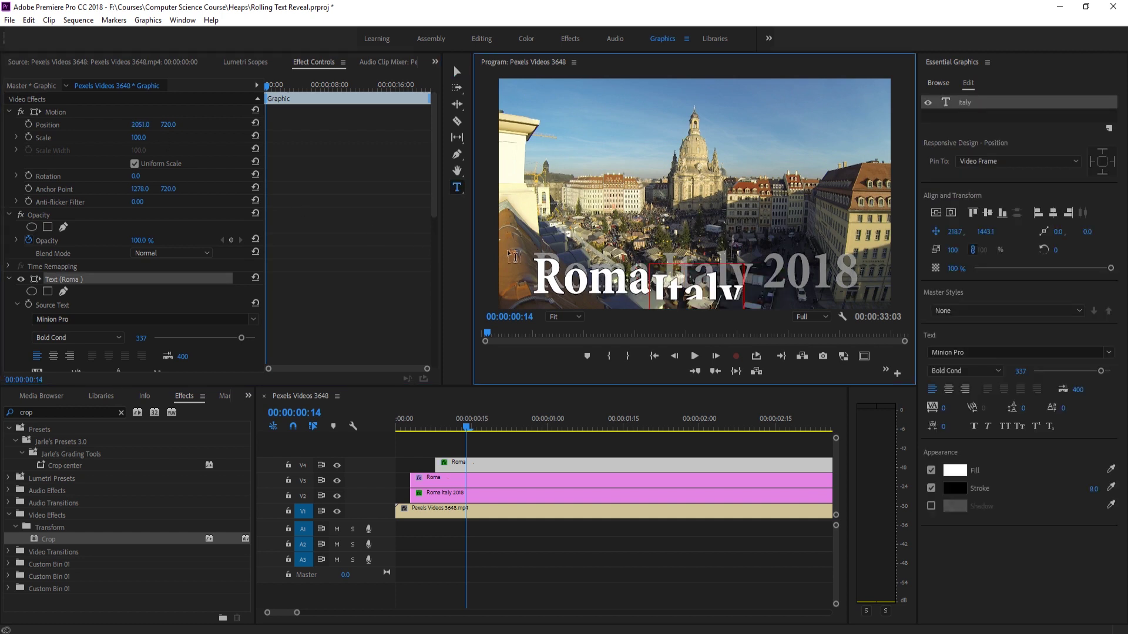
- Preview Italy rolling up, nudge it further right, and replay the title from the start
left_click(482, 430)
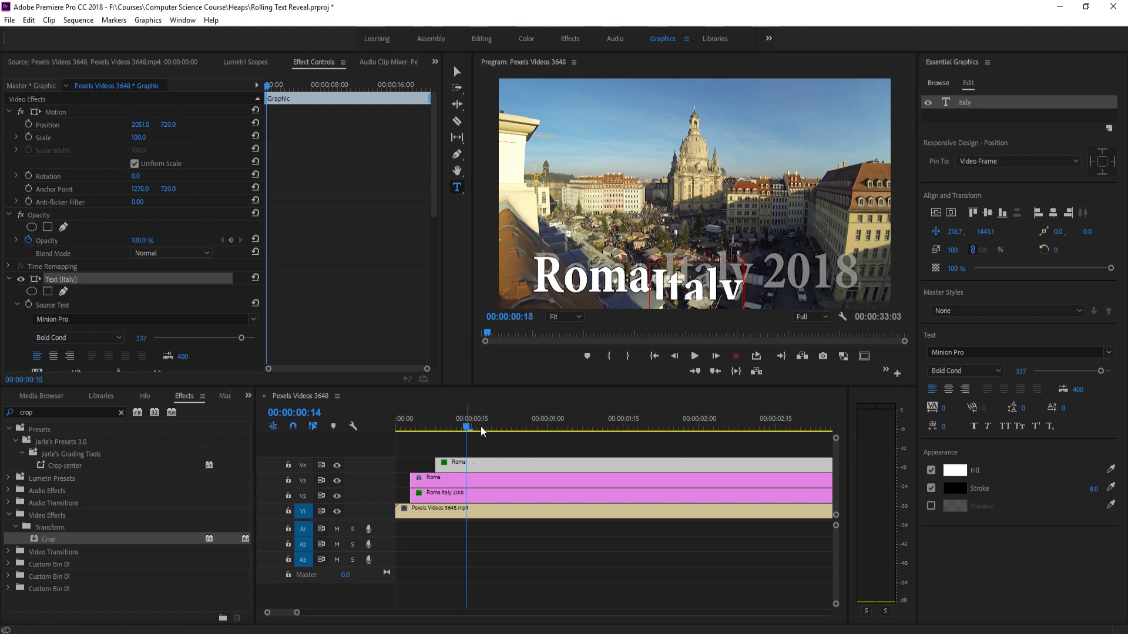
left_click_drag(482, 430, 541, 448)
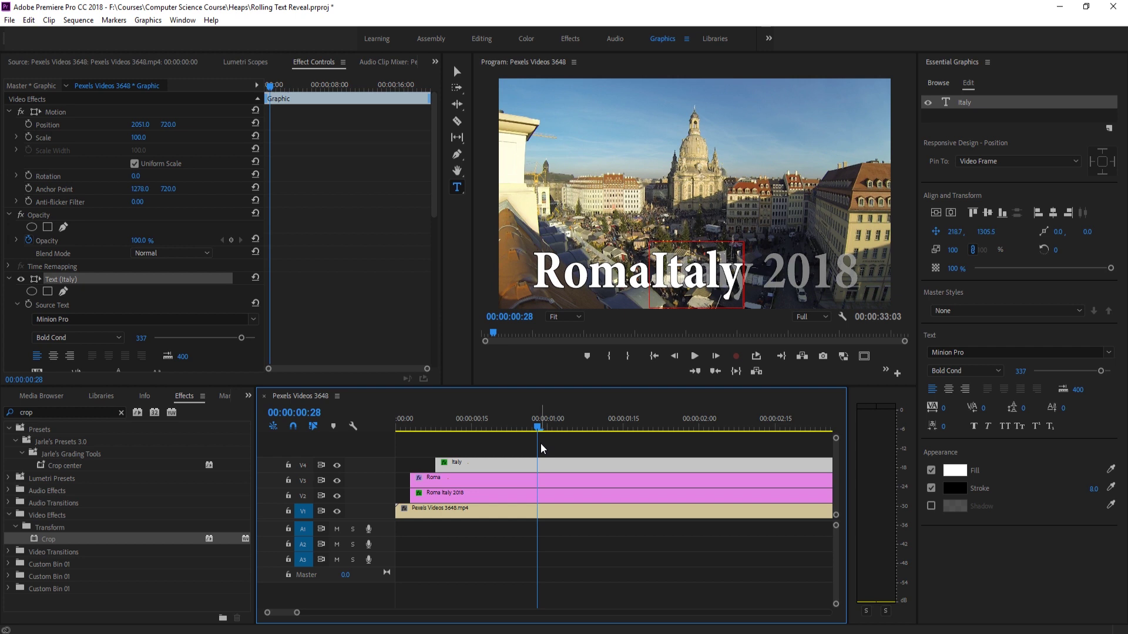
left_click_drag(141, 125, 181, 125)
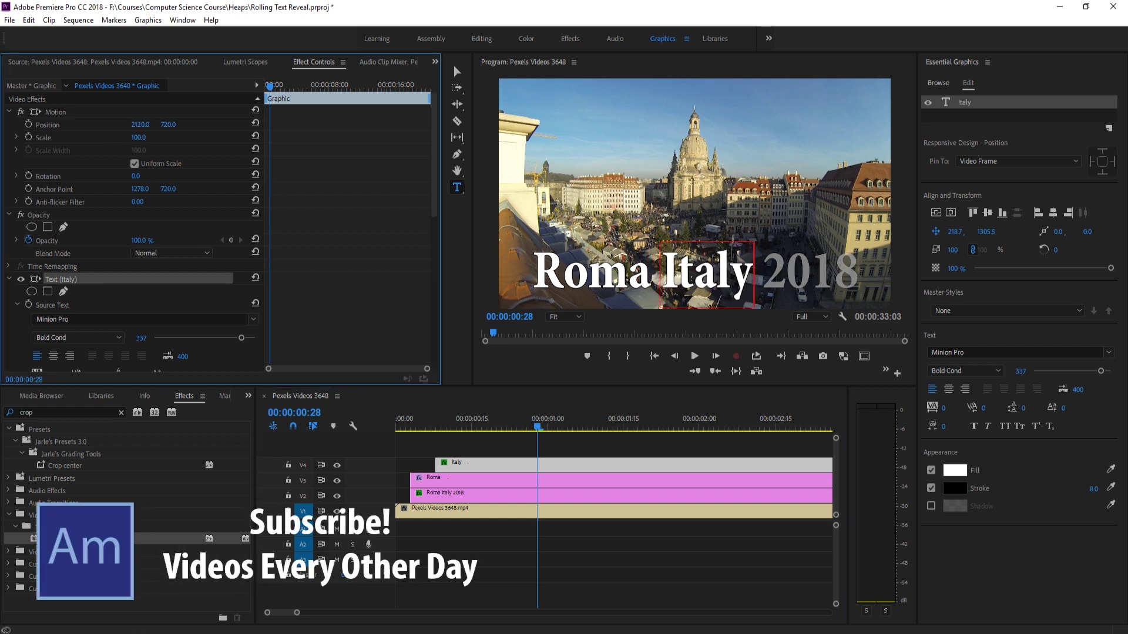
left_click(555, 420)
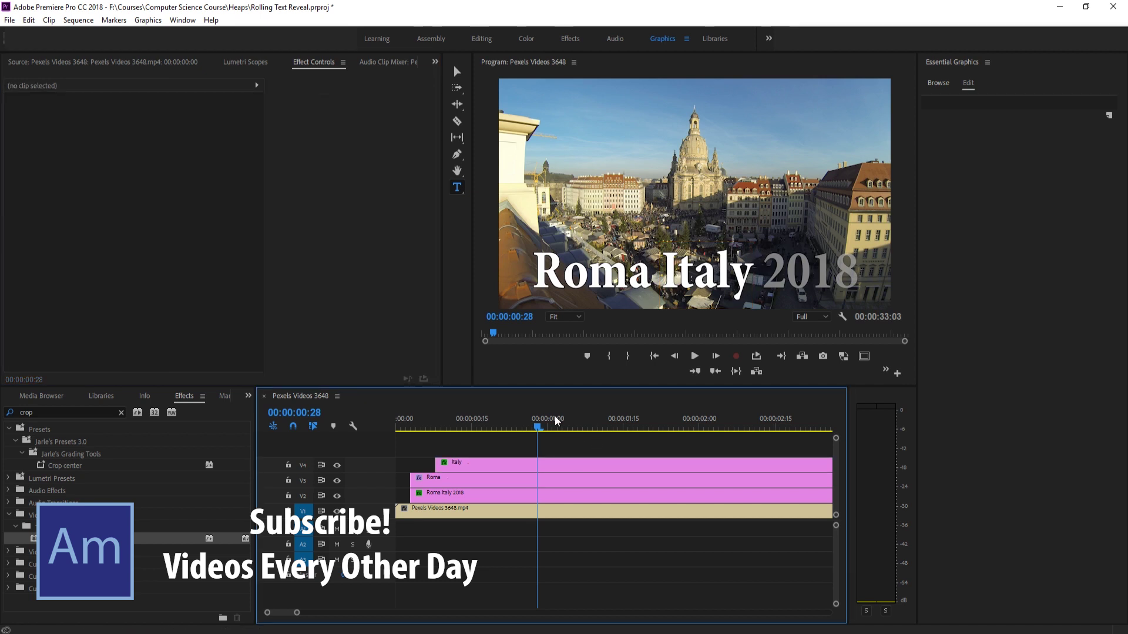
left_click_drag(556, 420, 448, 420)
key("Home")
key("space")
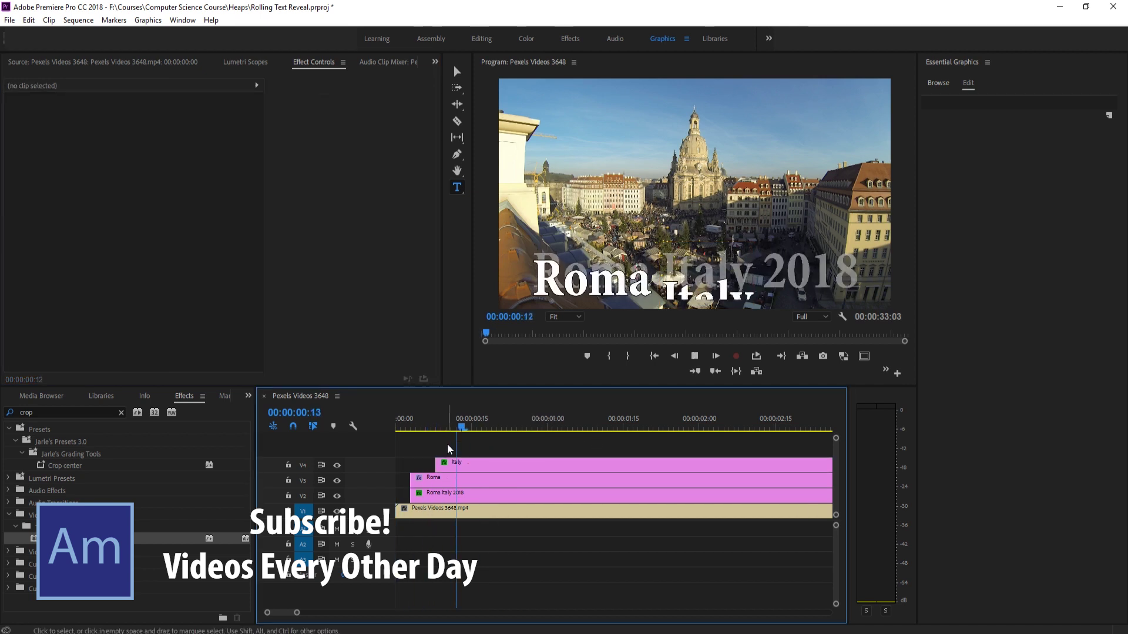
- Alt-drag the Italy title to a new V5 track, starting at the playhead after Italy
left_click(445, 422)
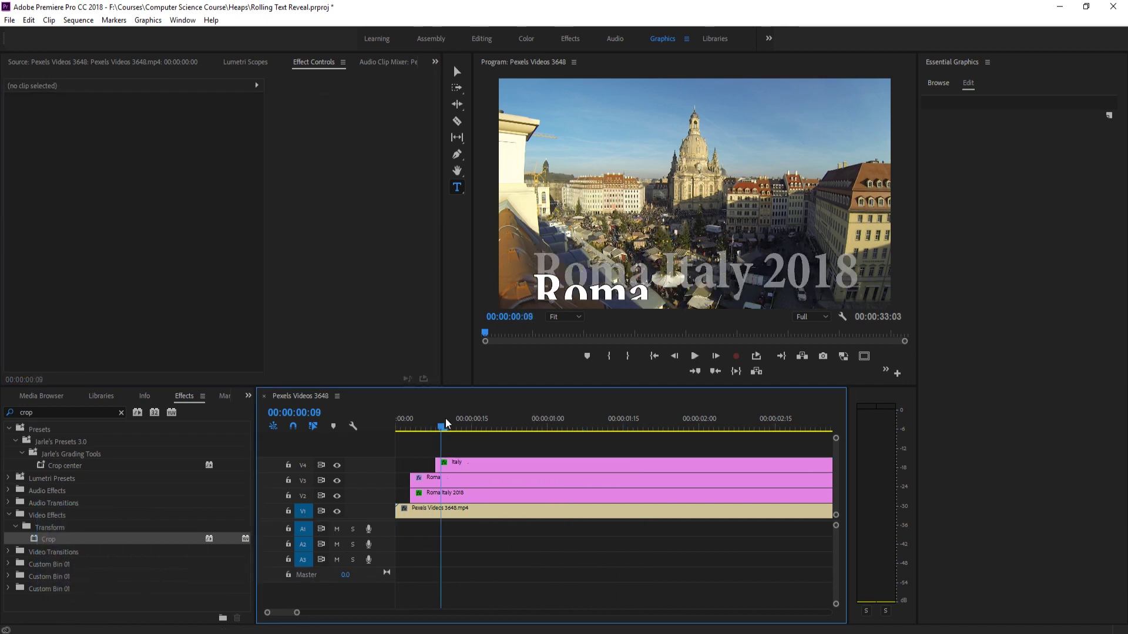
left_click_drag(456, 470, 563, 424)
left_click(487, 429)
key("shift+Right")
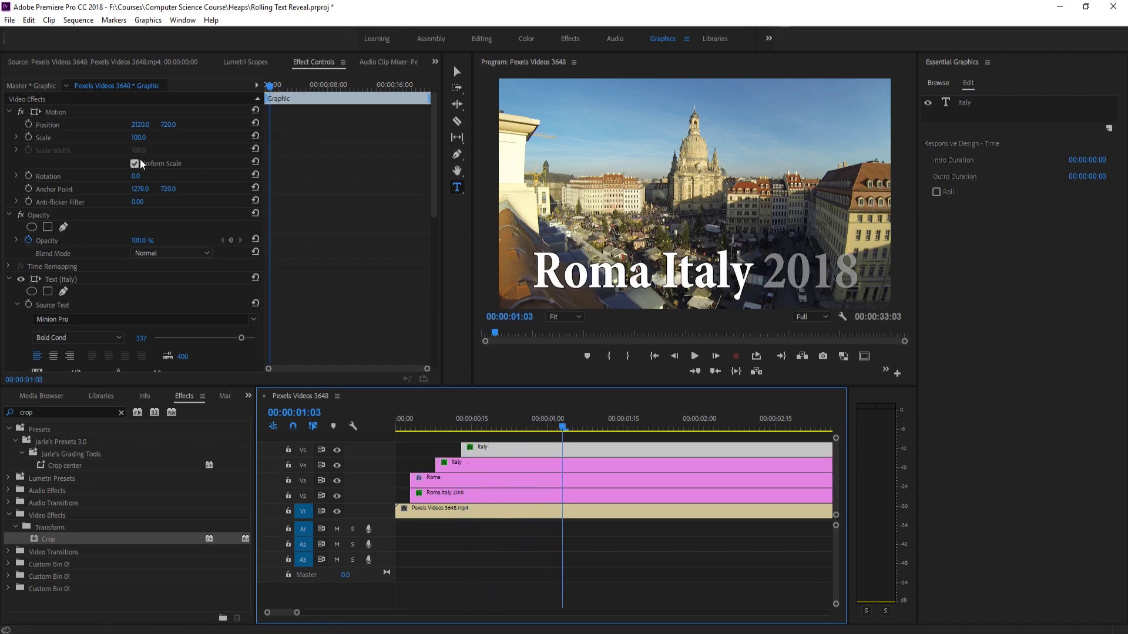
- Shift the copy right with Position X and retype its text as 2018
left_click_drag(141, 124, 376, 124)
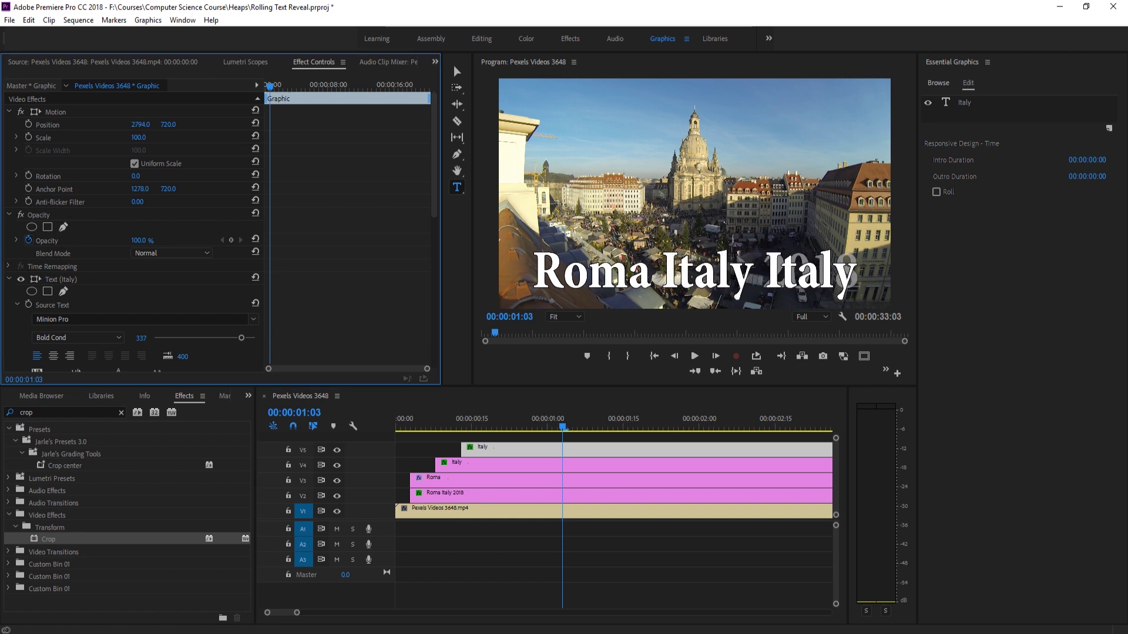
left_click(809, 273)
type("2018")
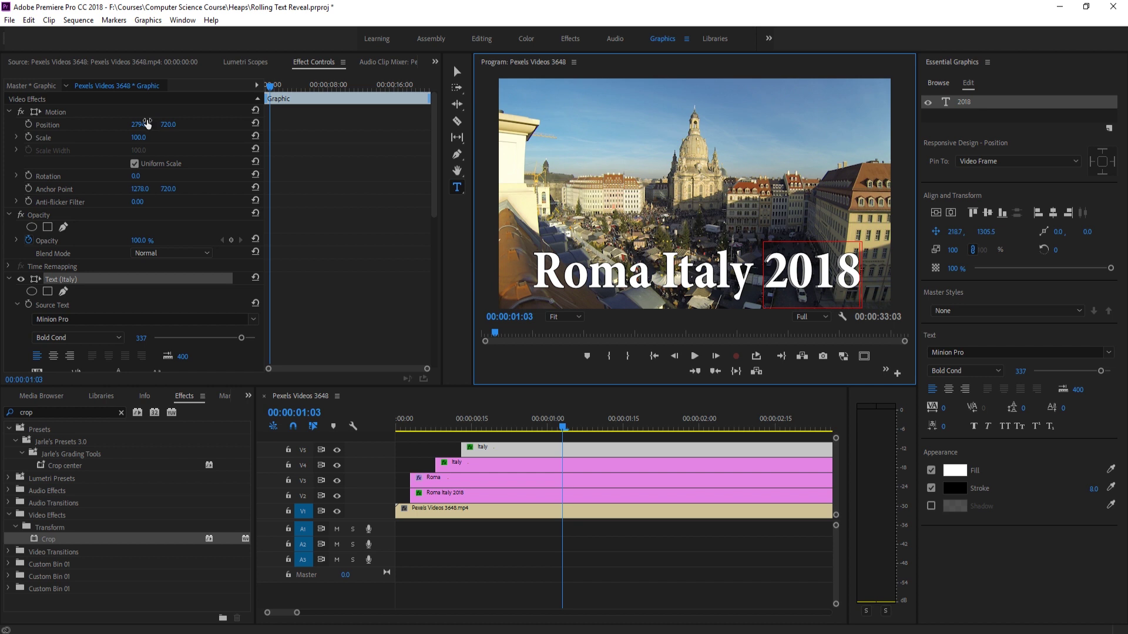
left_click_drag(145, 124, 138, 125)
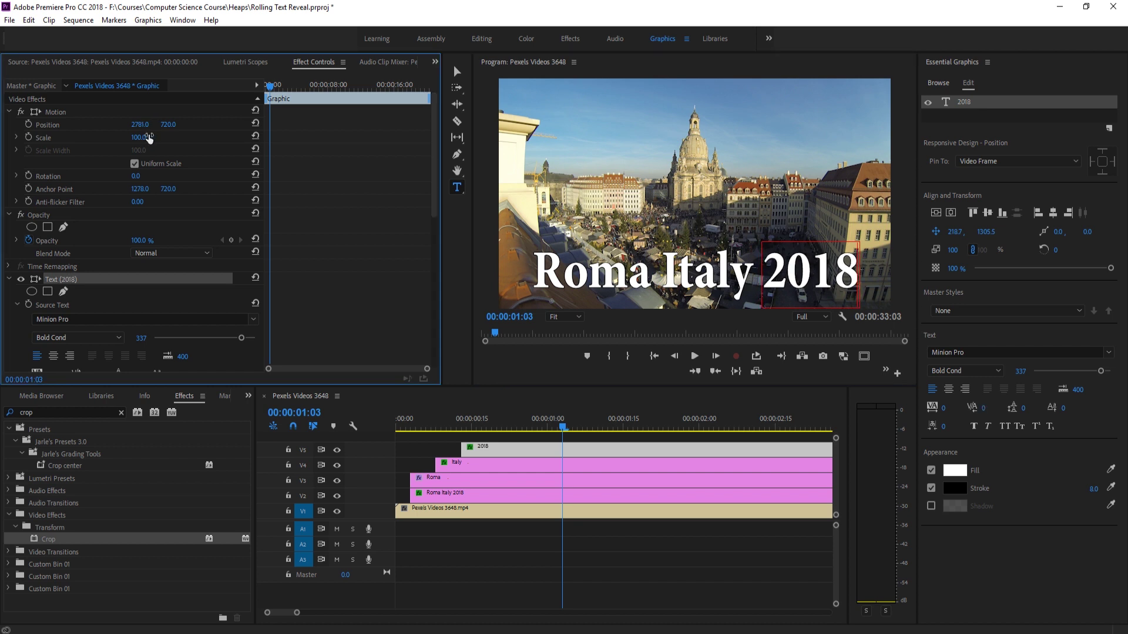
- Delete the faded Roma Italy 2018 reference title on V2 and preview the rolling words from the start
left_click(445, 497)
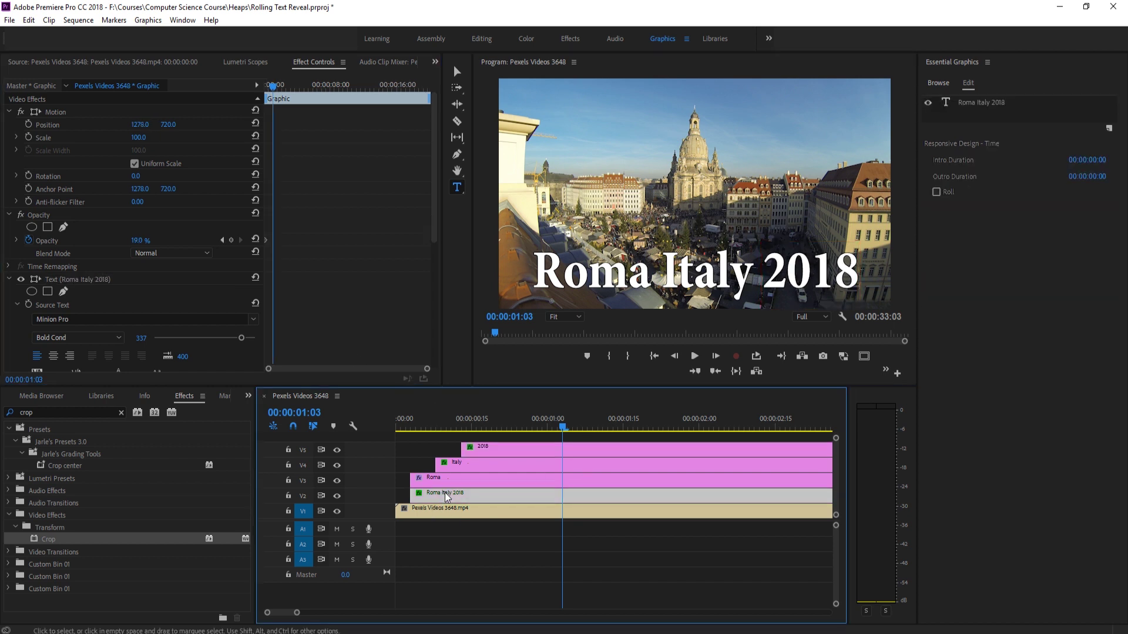
key("Delete")
left_click_drag(503, 431, 397, 431)
key("space")
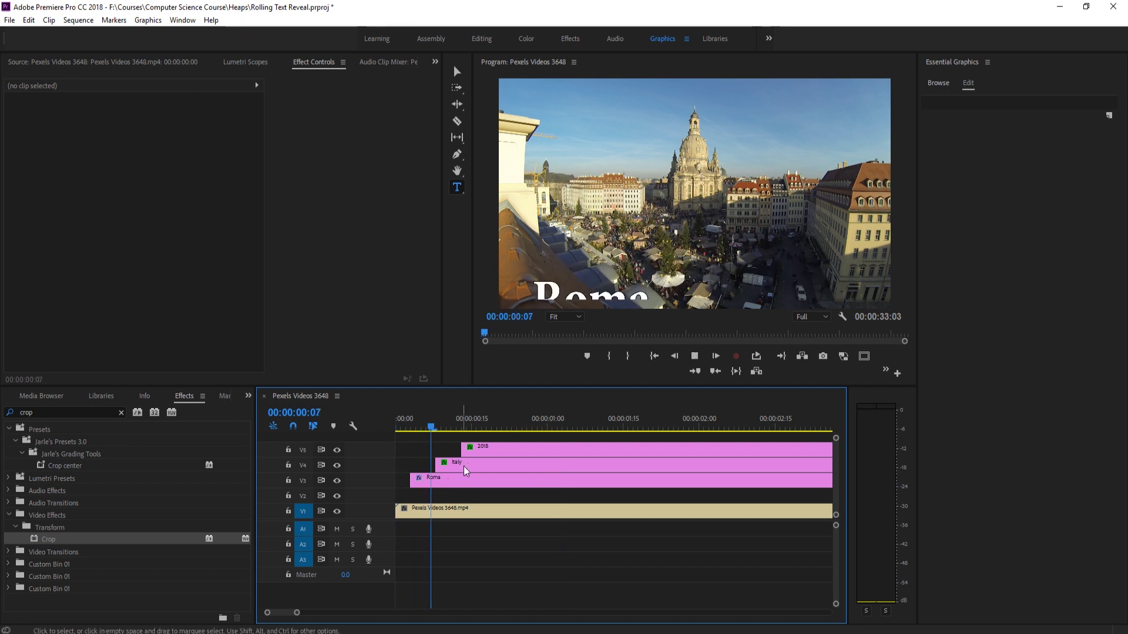
left_click_drag(516, 420, 378, 421)
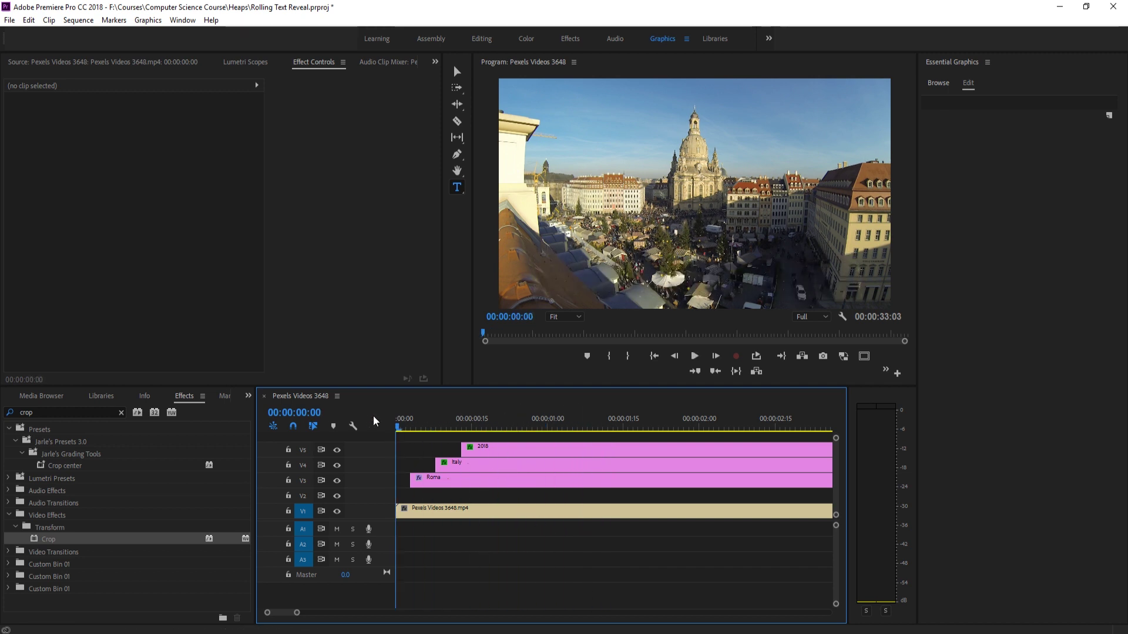
key("space")
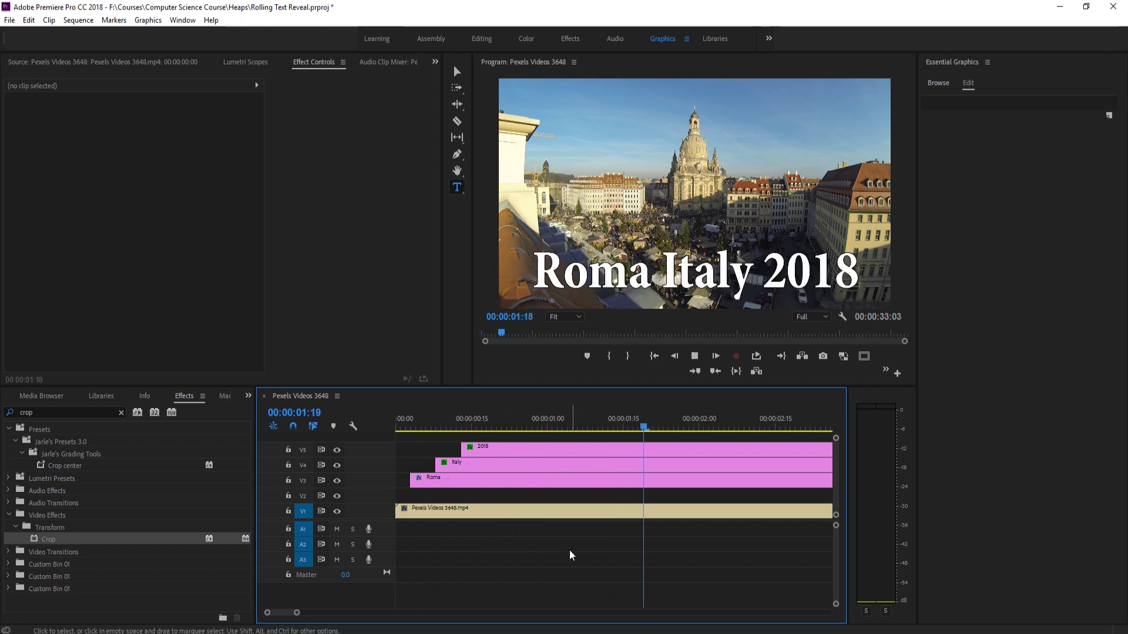
key("space")
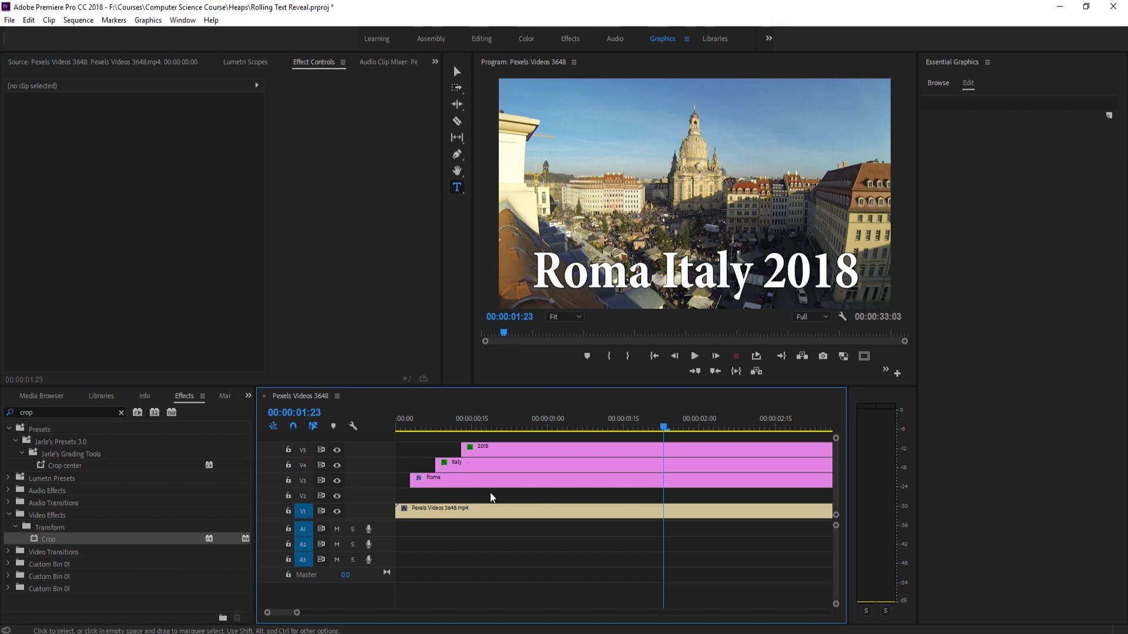
key("Home")
key("space")
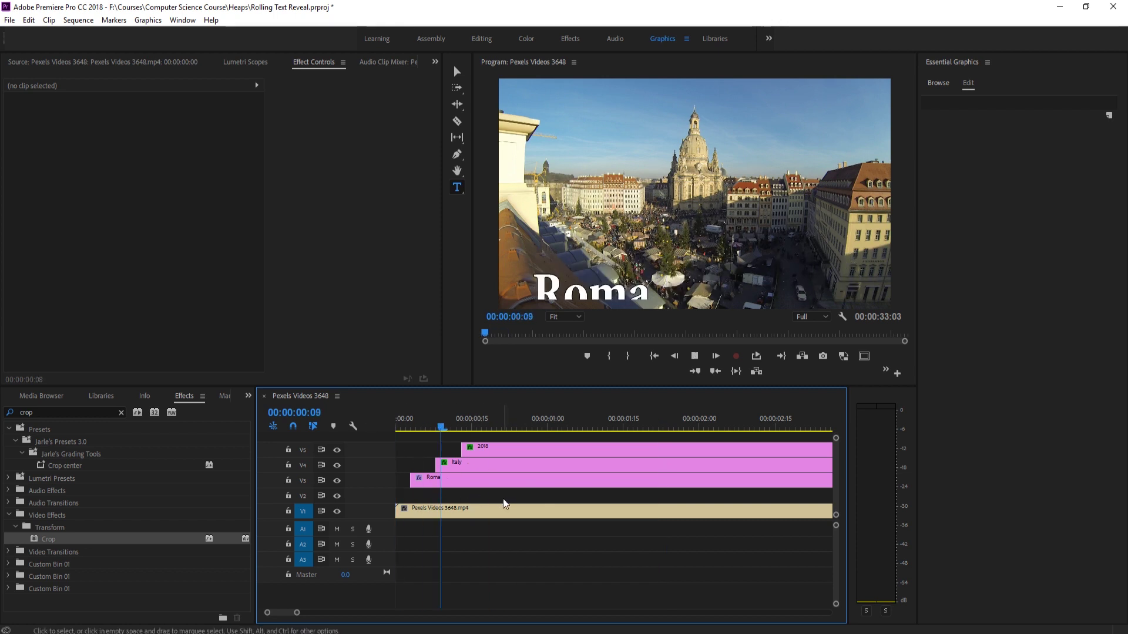